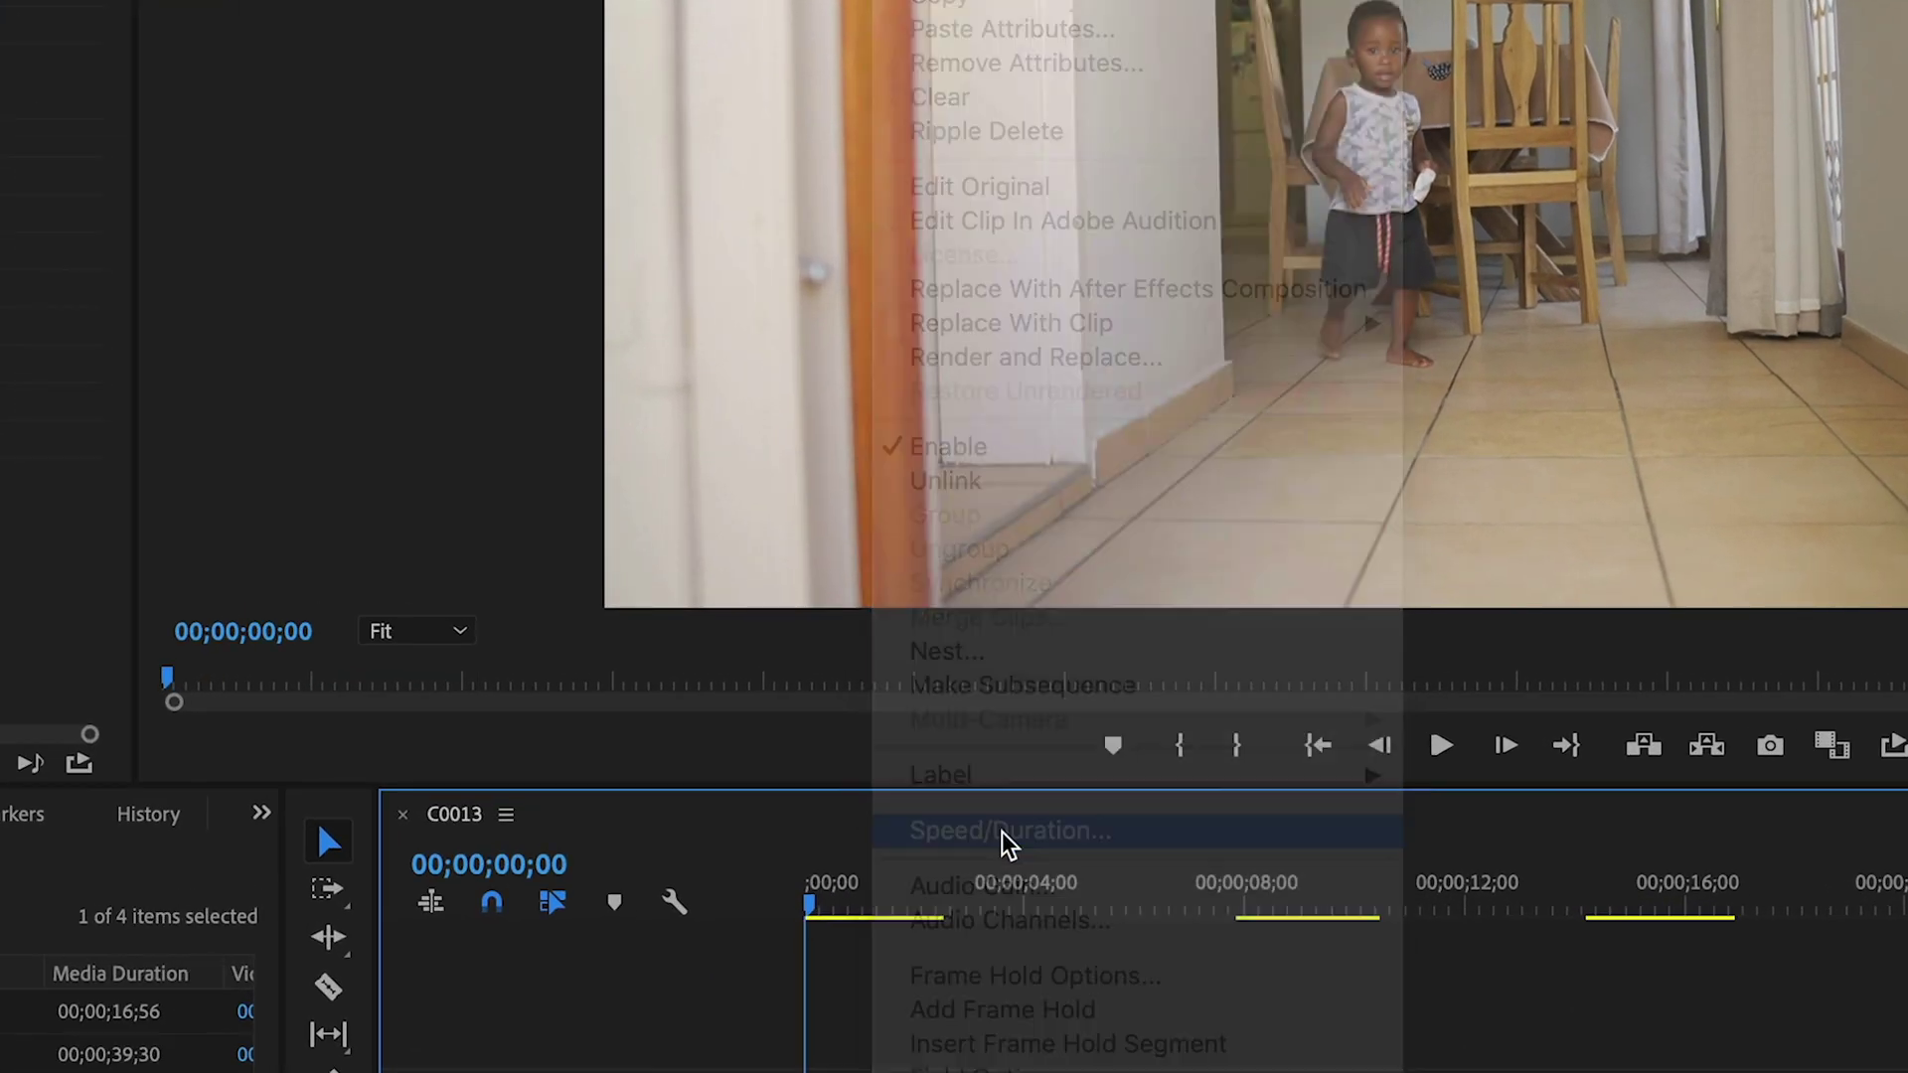
# Slow the first clip, C0016.MP4, to 40.05% speed with a duration of 00;00;06;22
pyautogui.click(1007, 831)
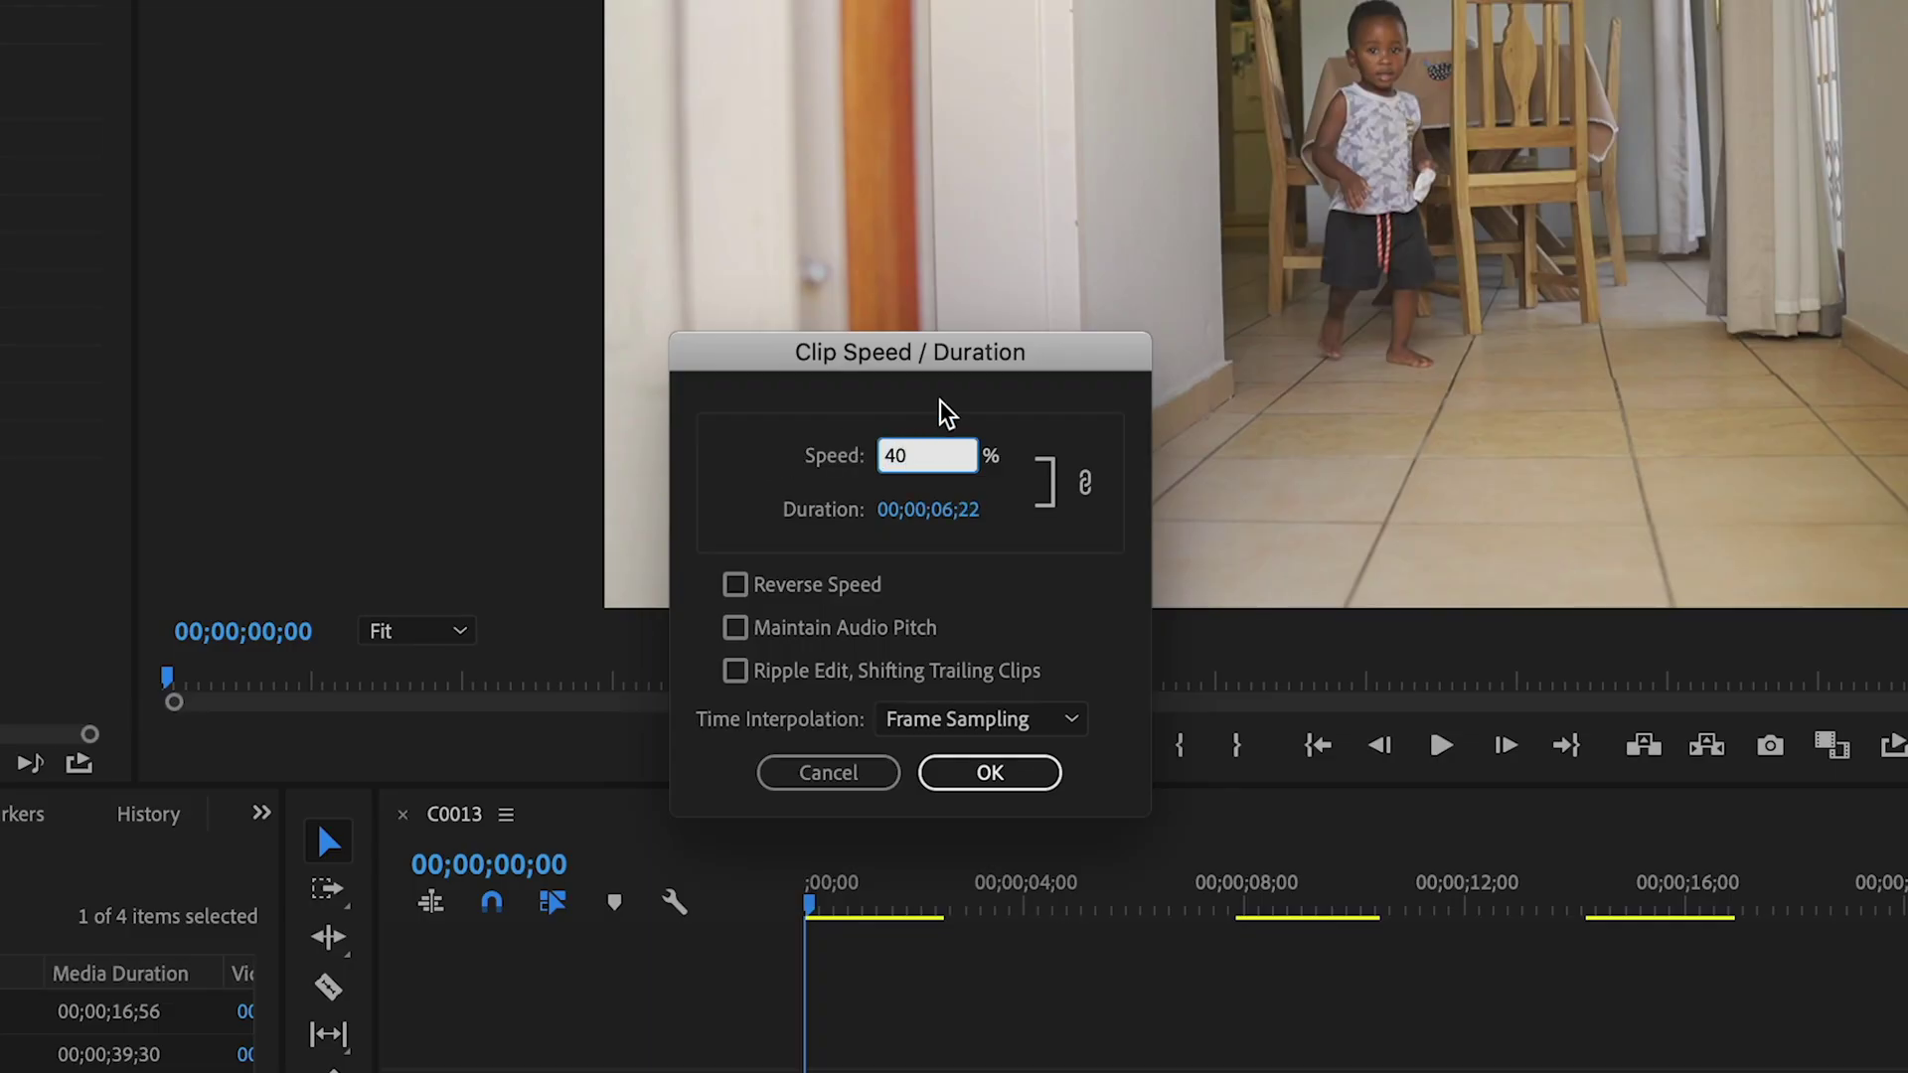
pyautogui.click(957, 509)
pyautogui.moveTo(949, 511); pyautogui.dragTo(894, 512)
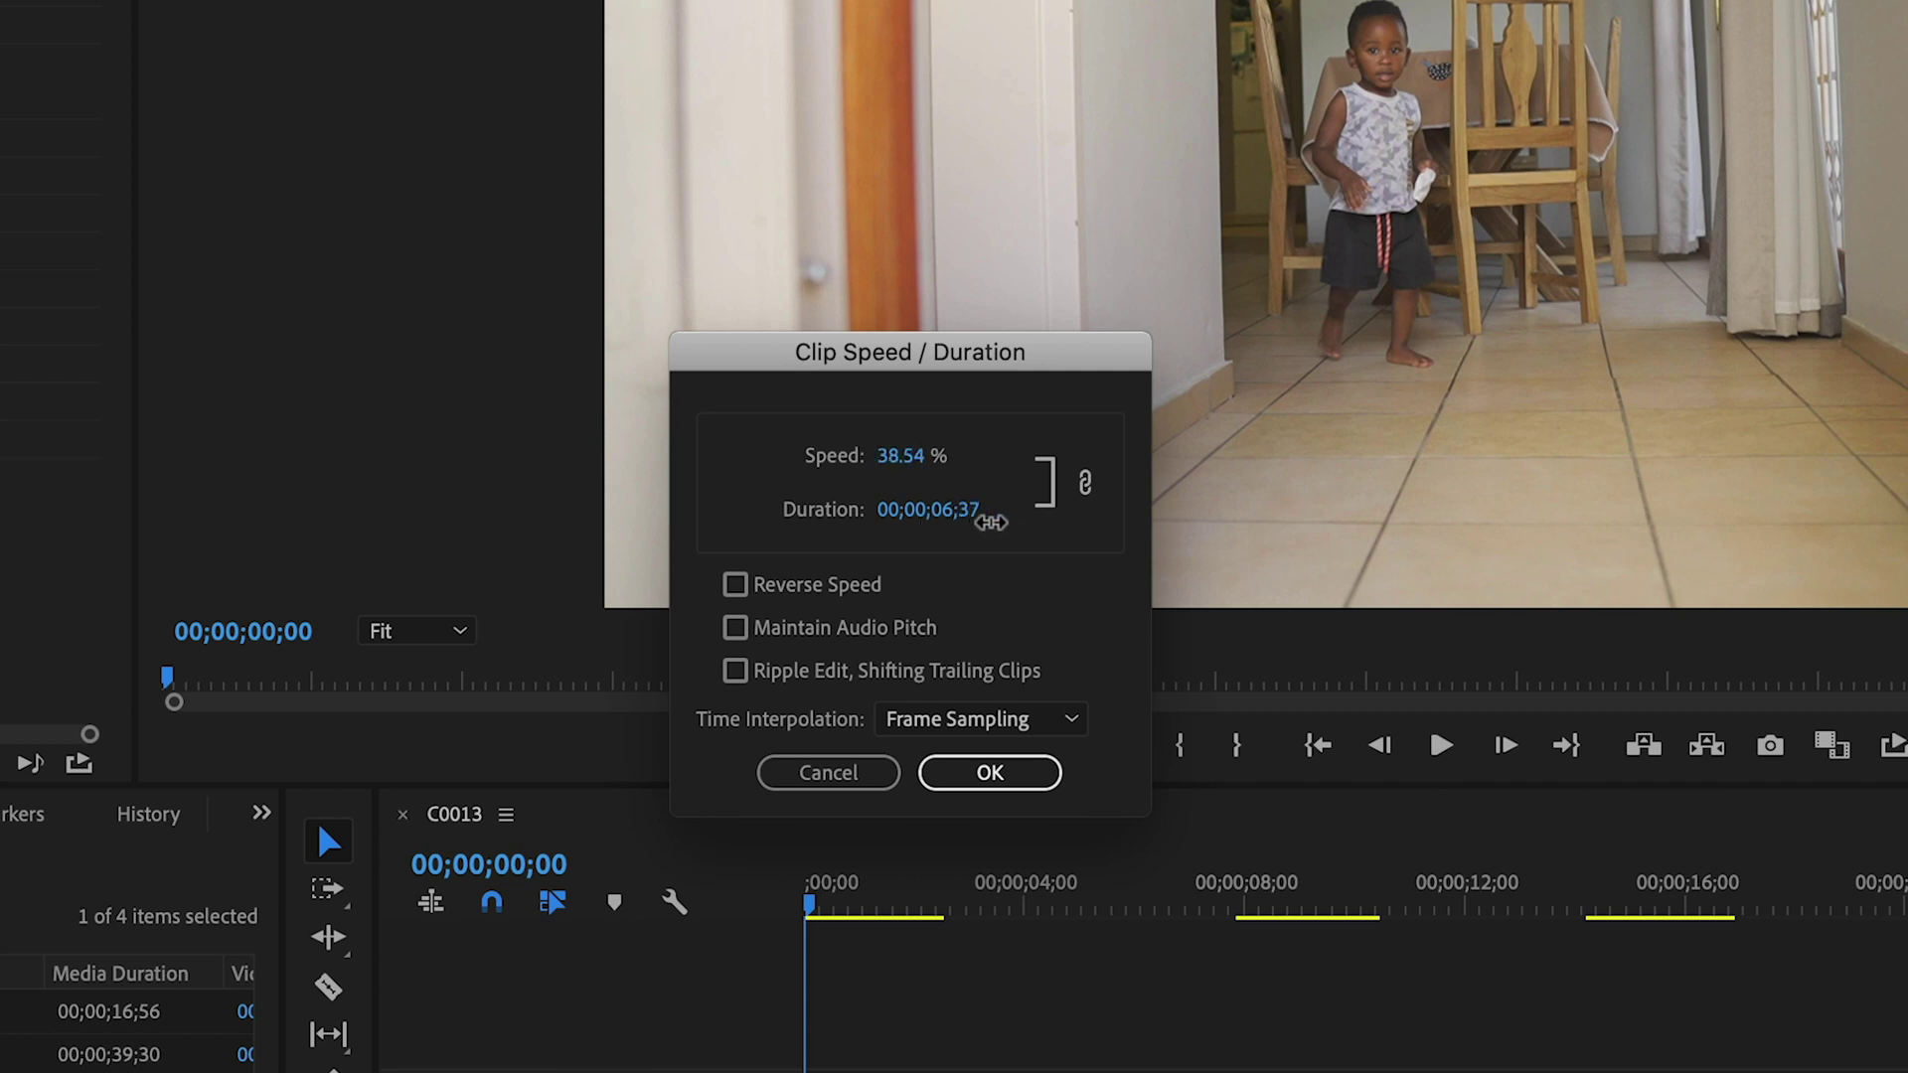
pyautogui.moveTo(1024, 522); pyautogui.dragTo(1094, 521)
pyautogui.moveTo(1097, 520); pyautogui.dragTo(958, 520)
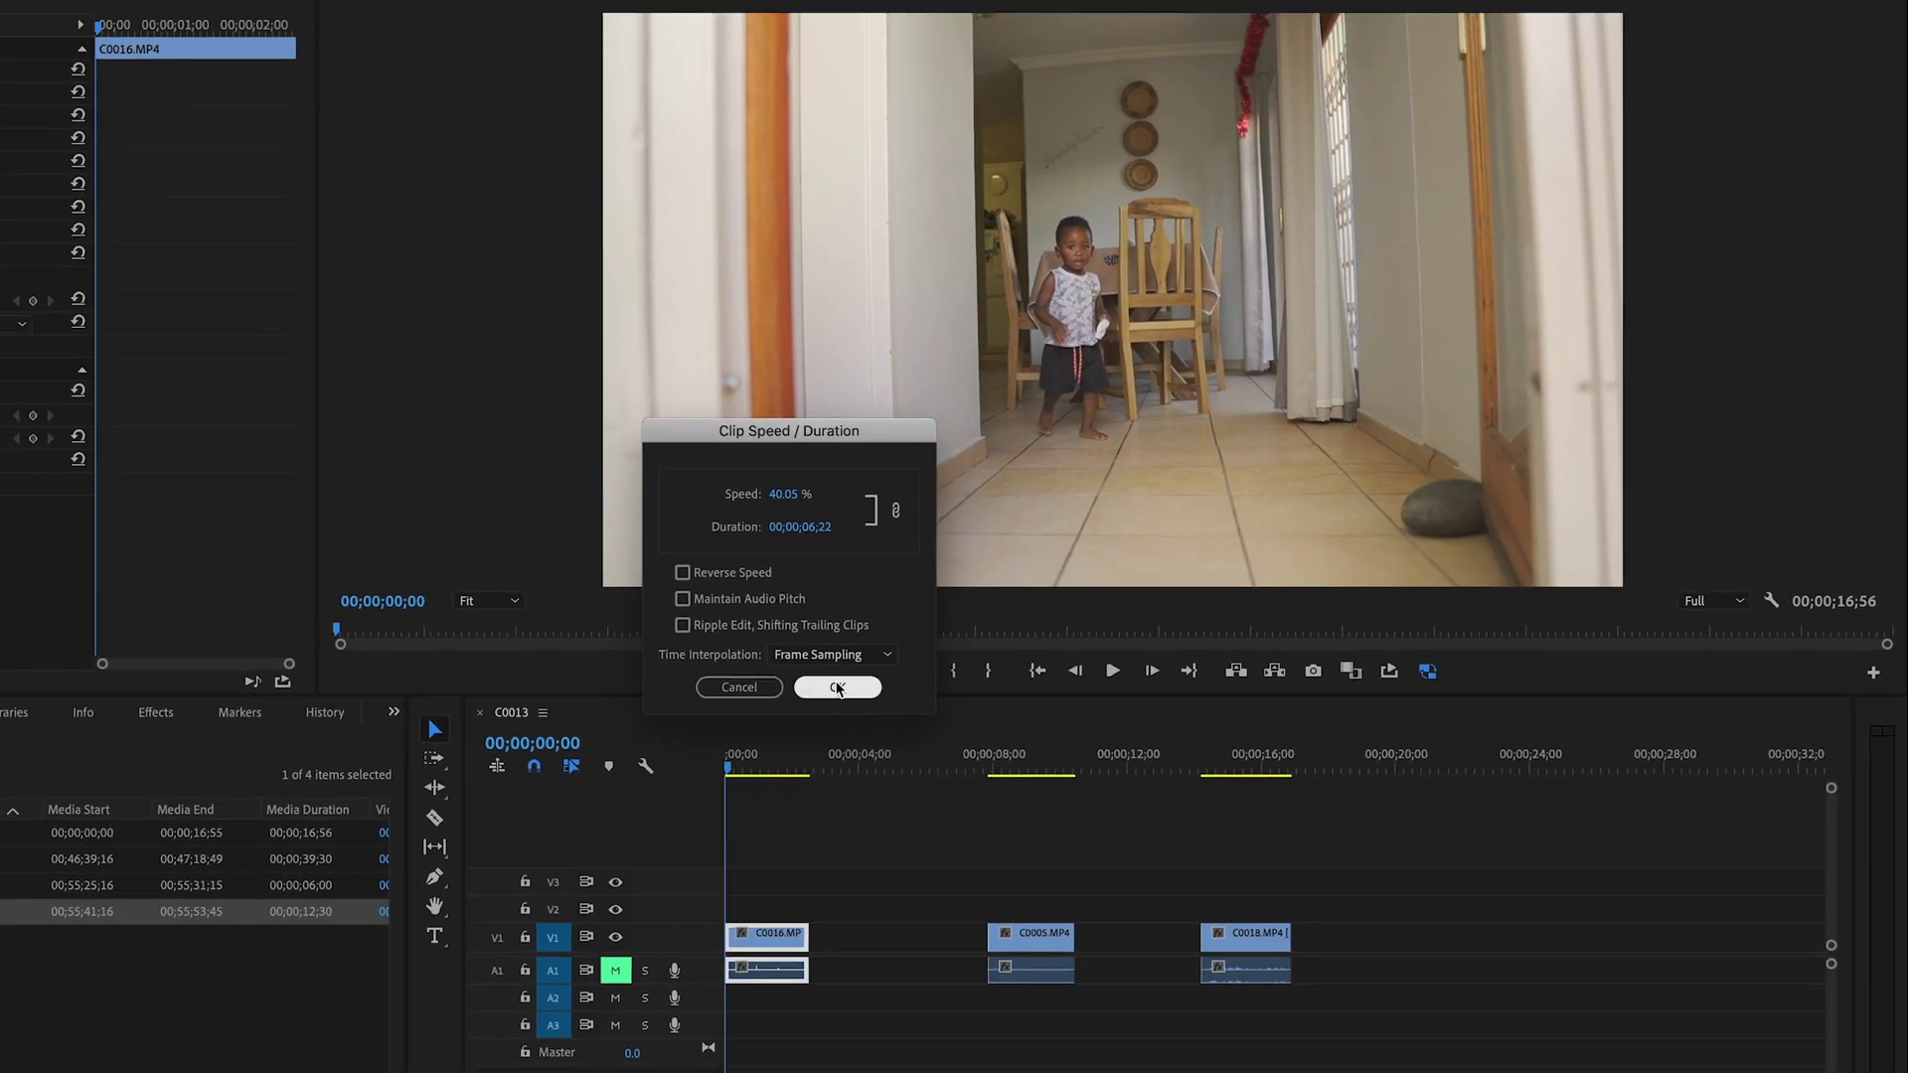
pyautogui.click(989, 772)
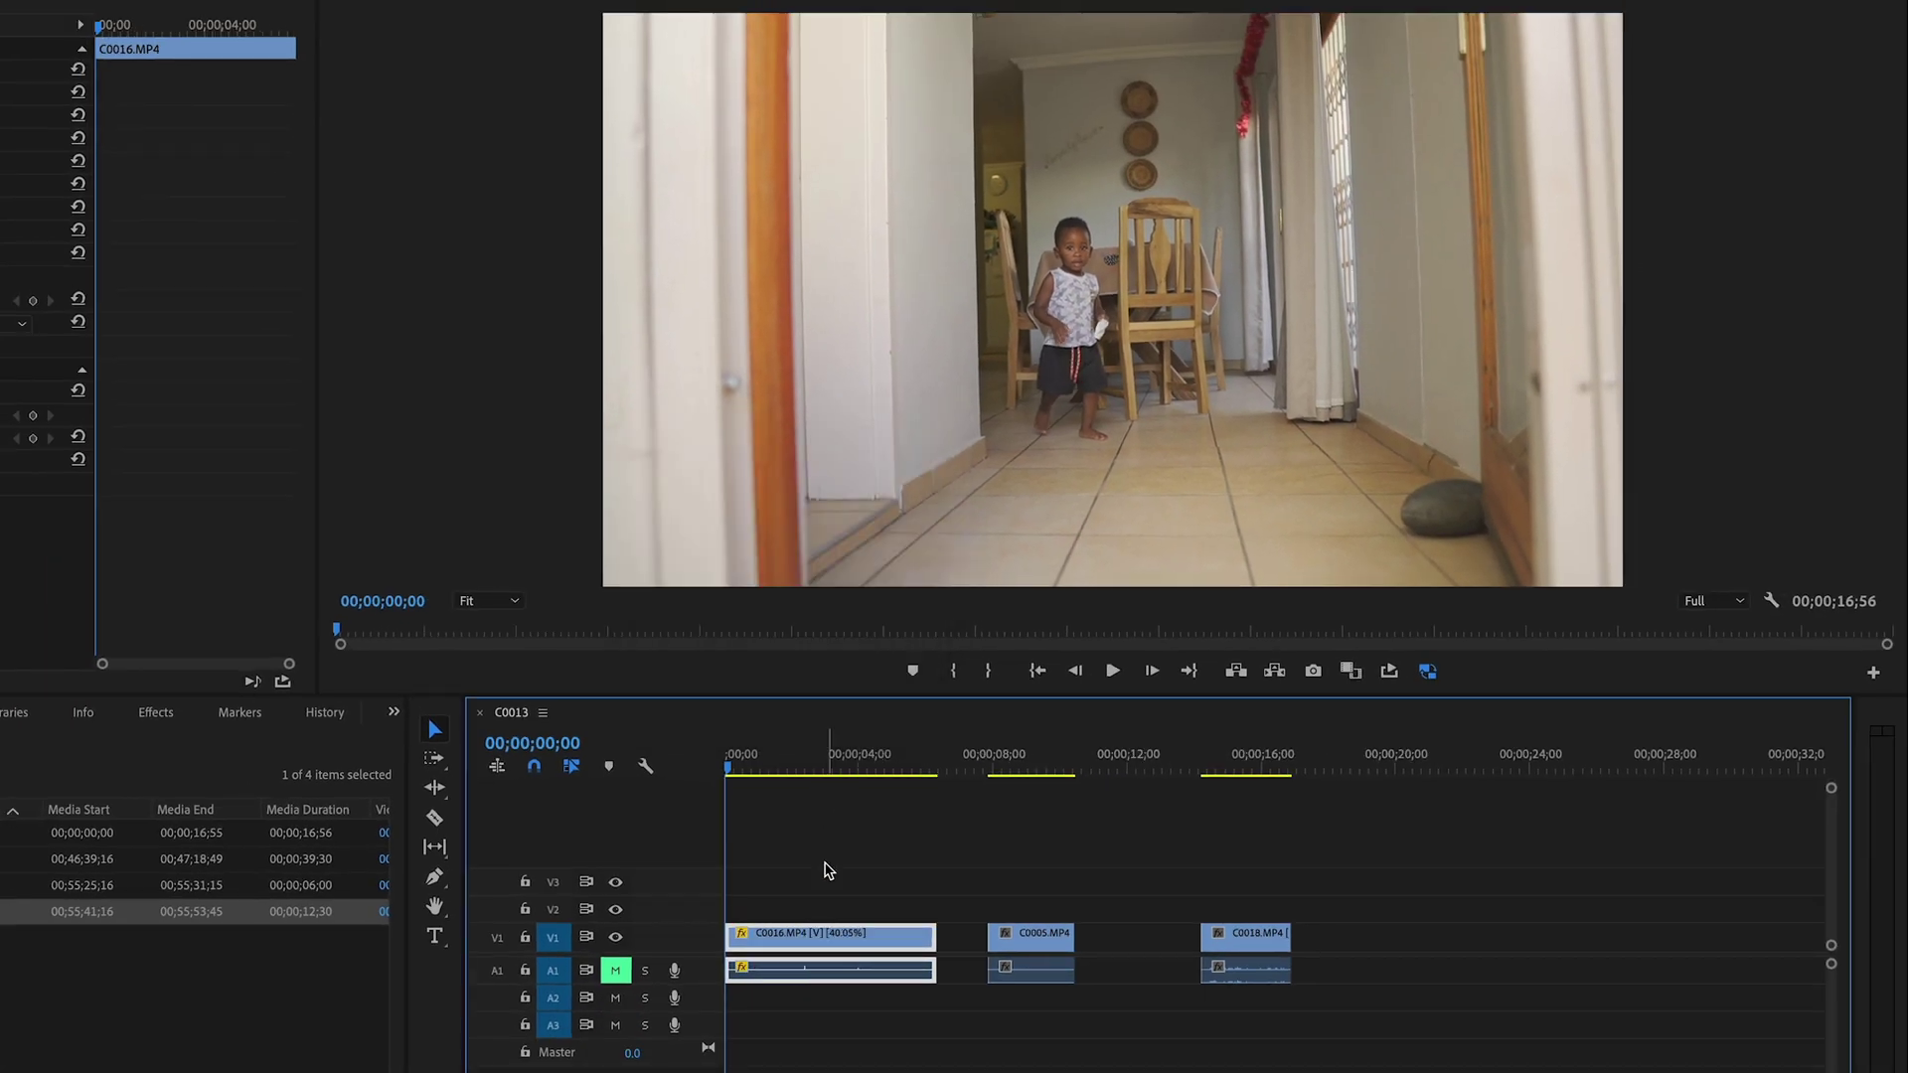
# Play back the slowed C0016.MP4 clip from its start
pyautogui.moveTo(790, 763); pyautogui.dragTo(711, 766)
pyautogui.press('space')
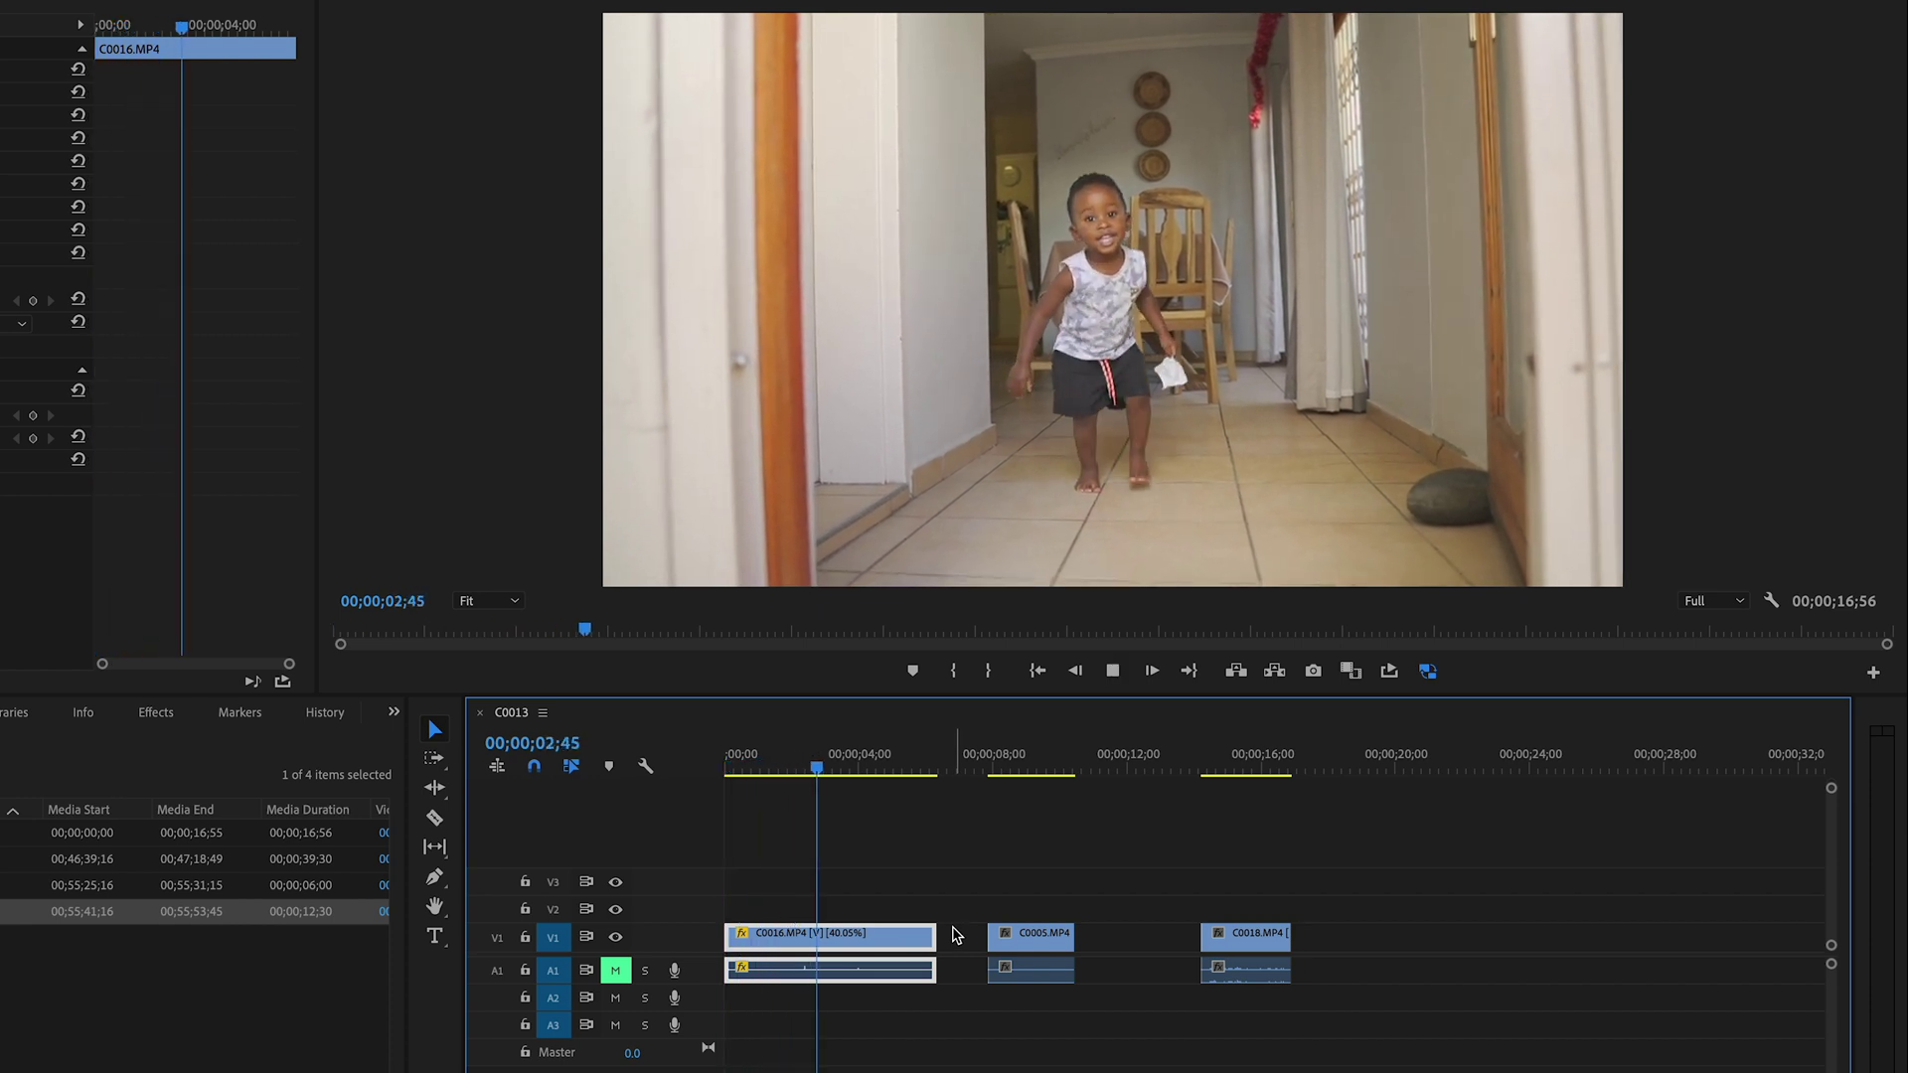
pyautogui.press('space')
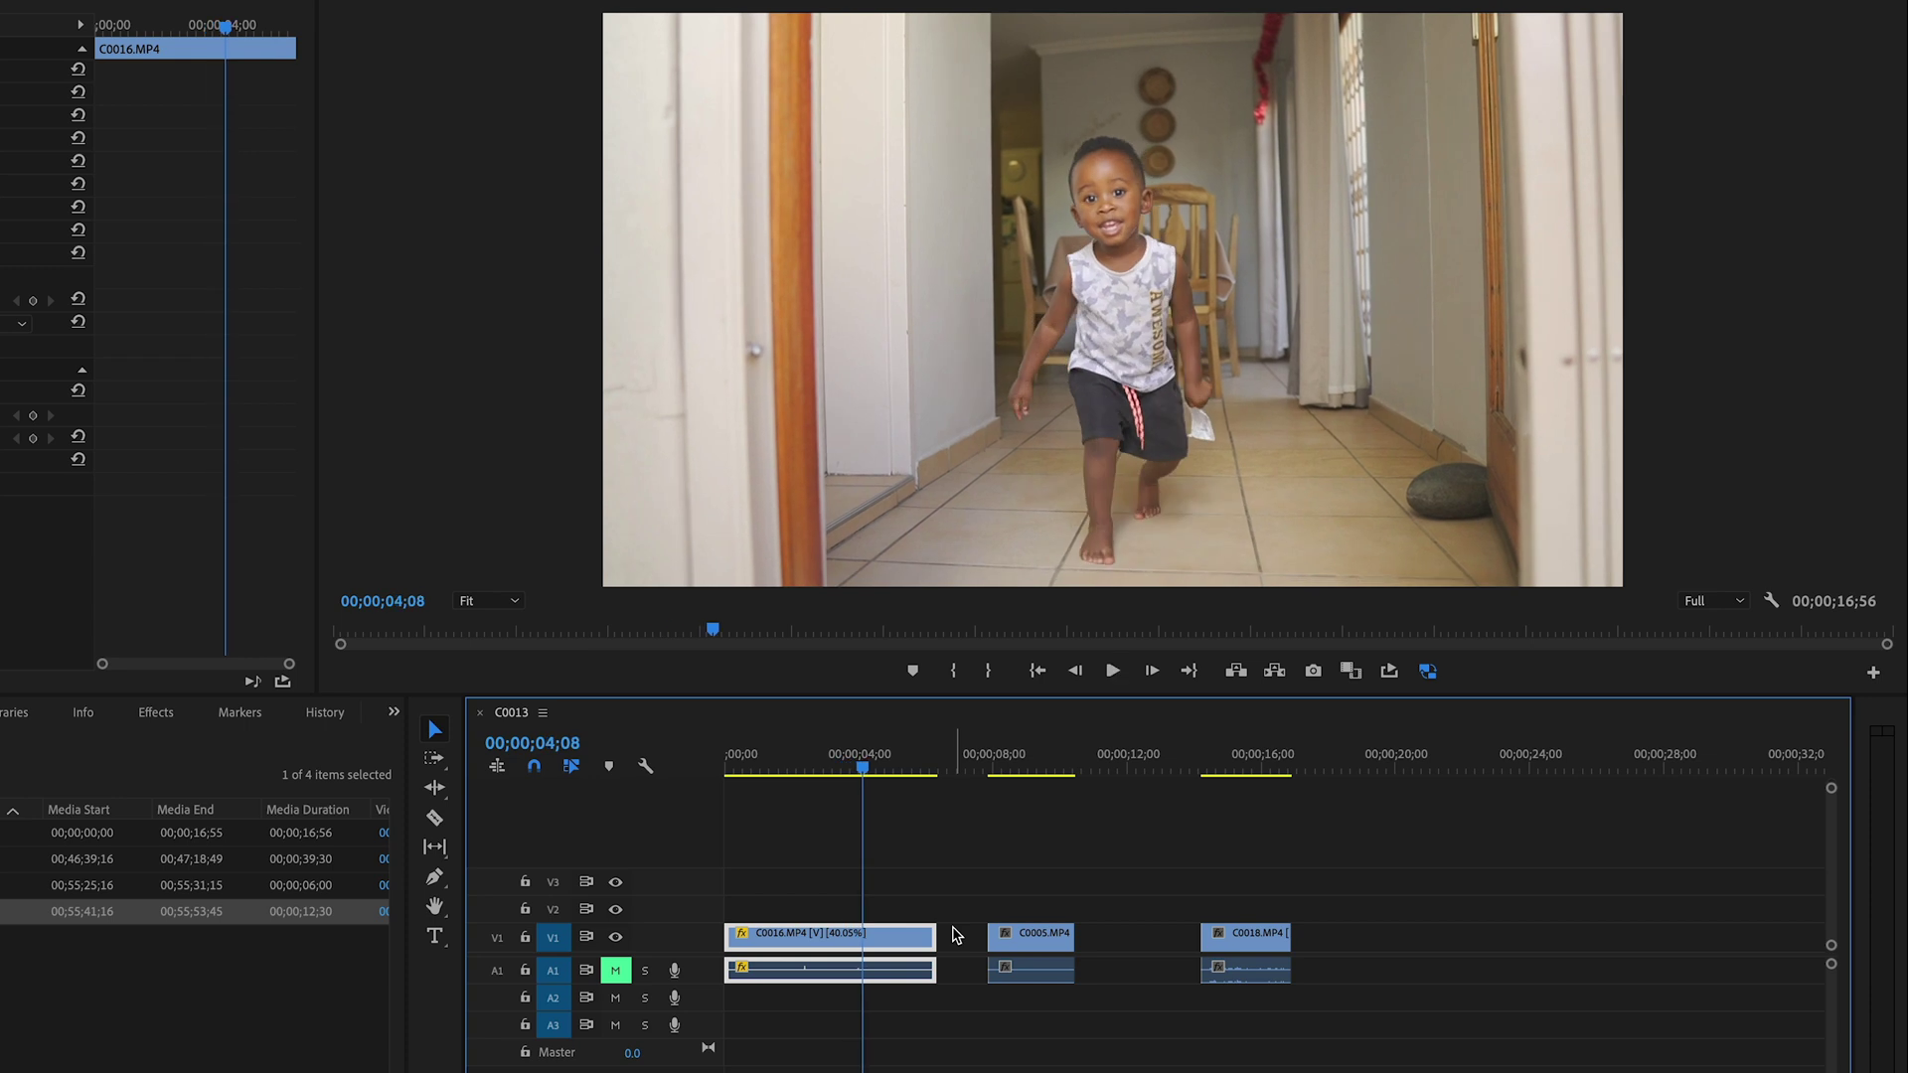
# Undo the speed change on C0016.MP4 to preview the original motion, and redo it to compare the slowed playback
pyautogui.hotkey('ctrl', 'z')
pyautogui.press('Home')
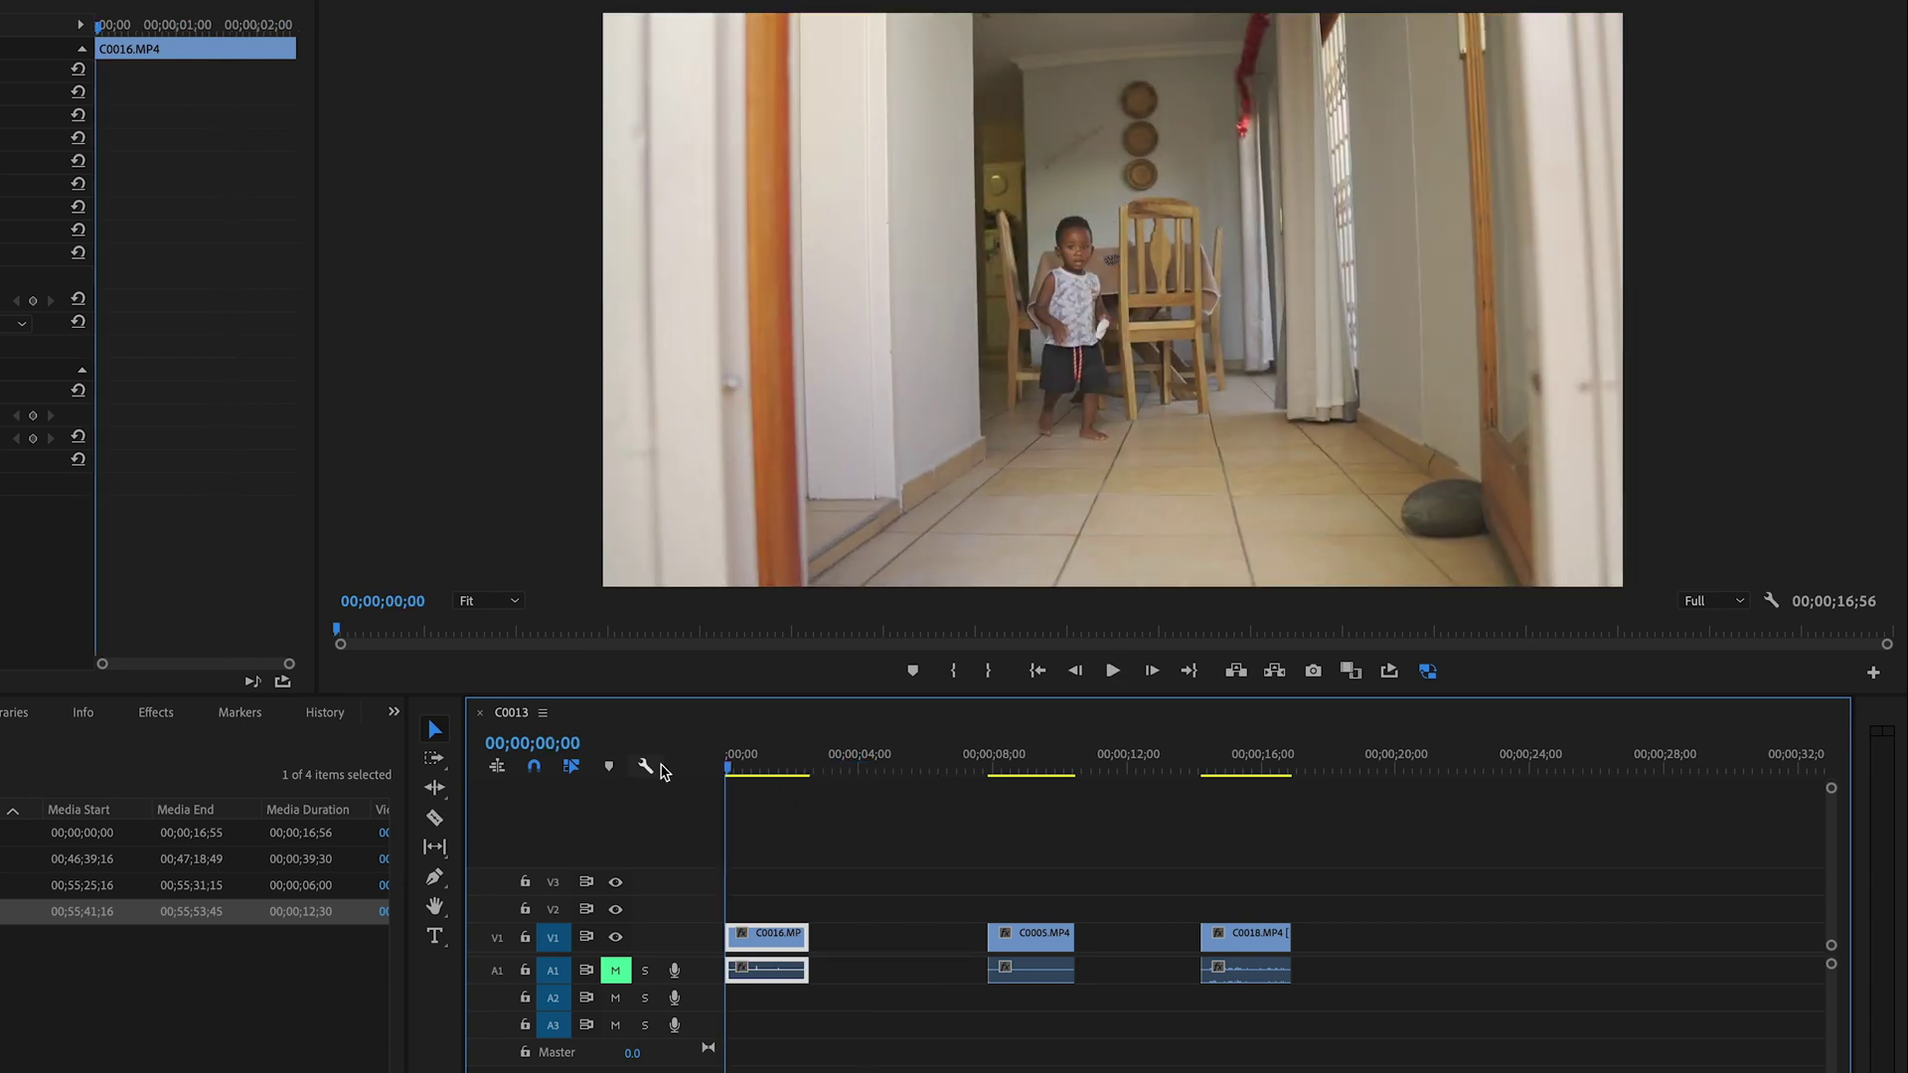
pyautogui.press('space')
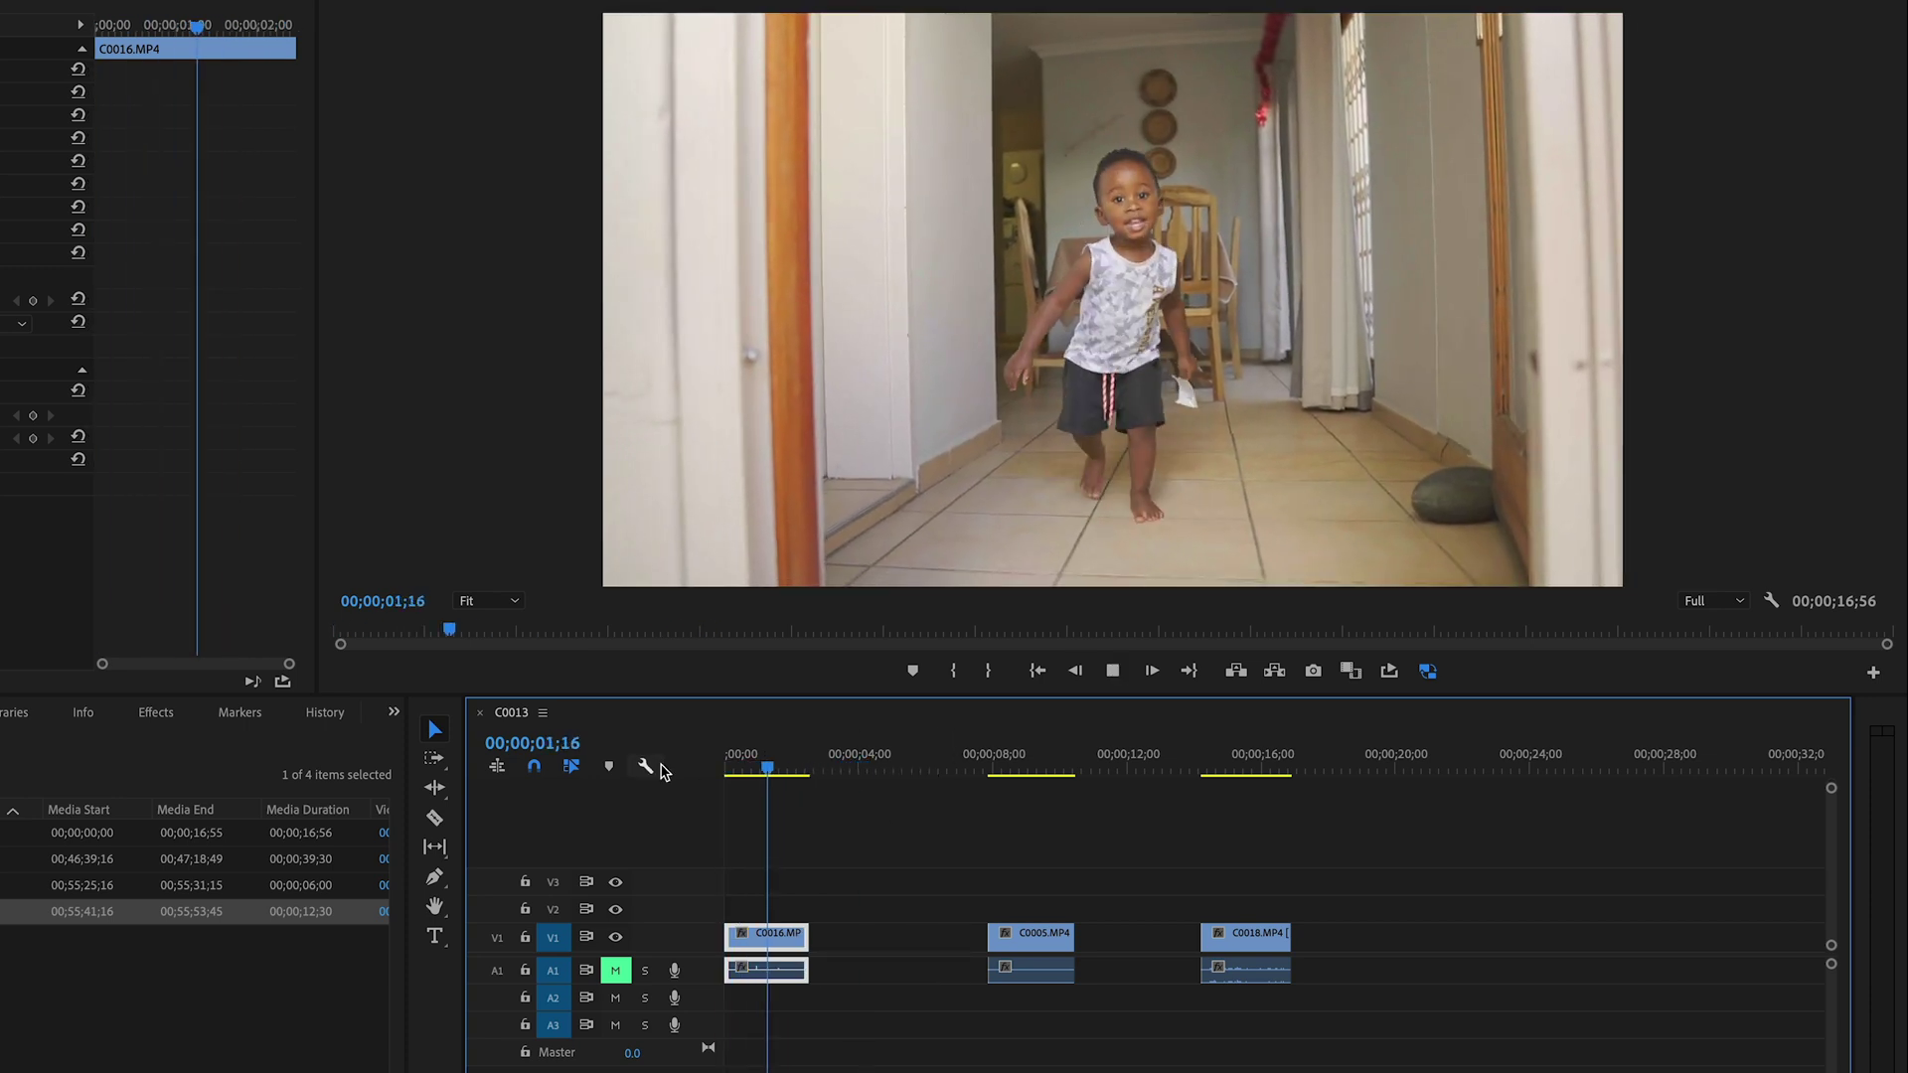
pyautogui.hotkey('ctrl', 'shift', 'z')
pyautogui.press('Home')
pyautogui.press('space')
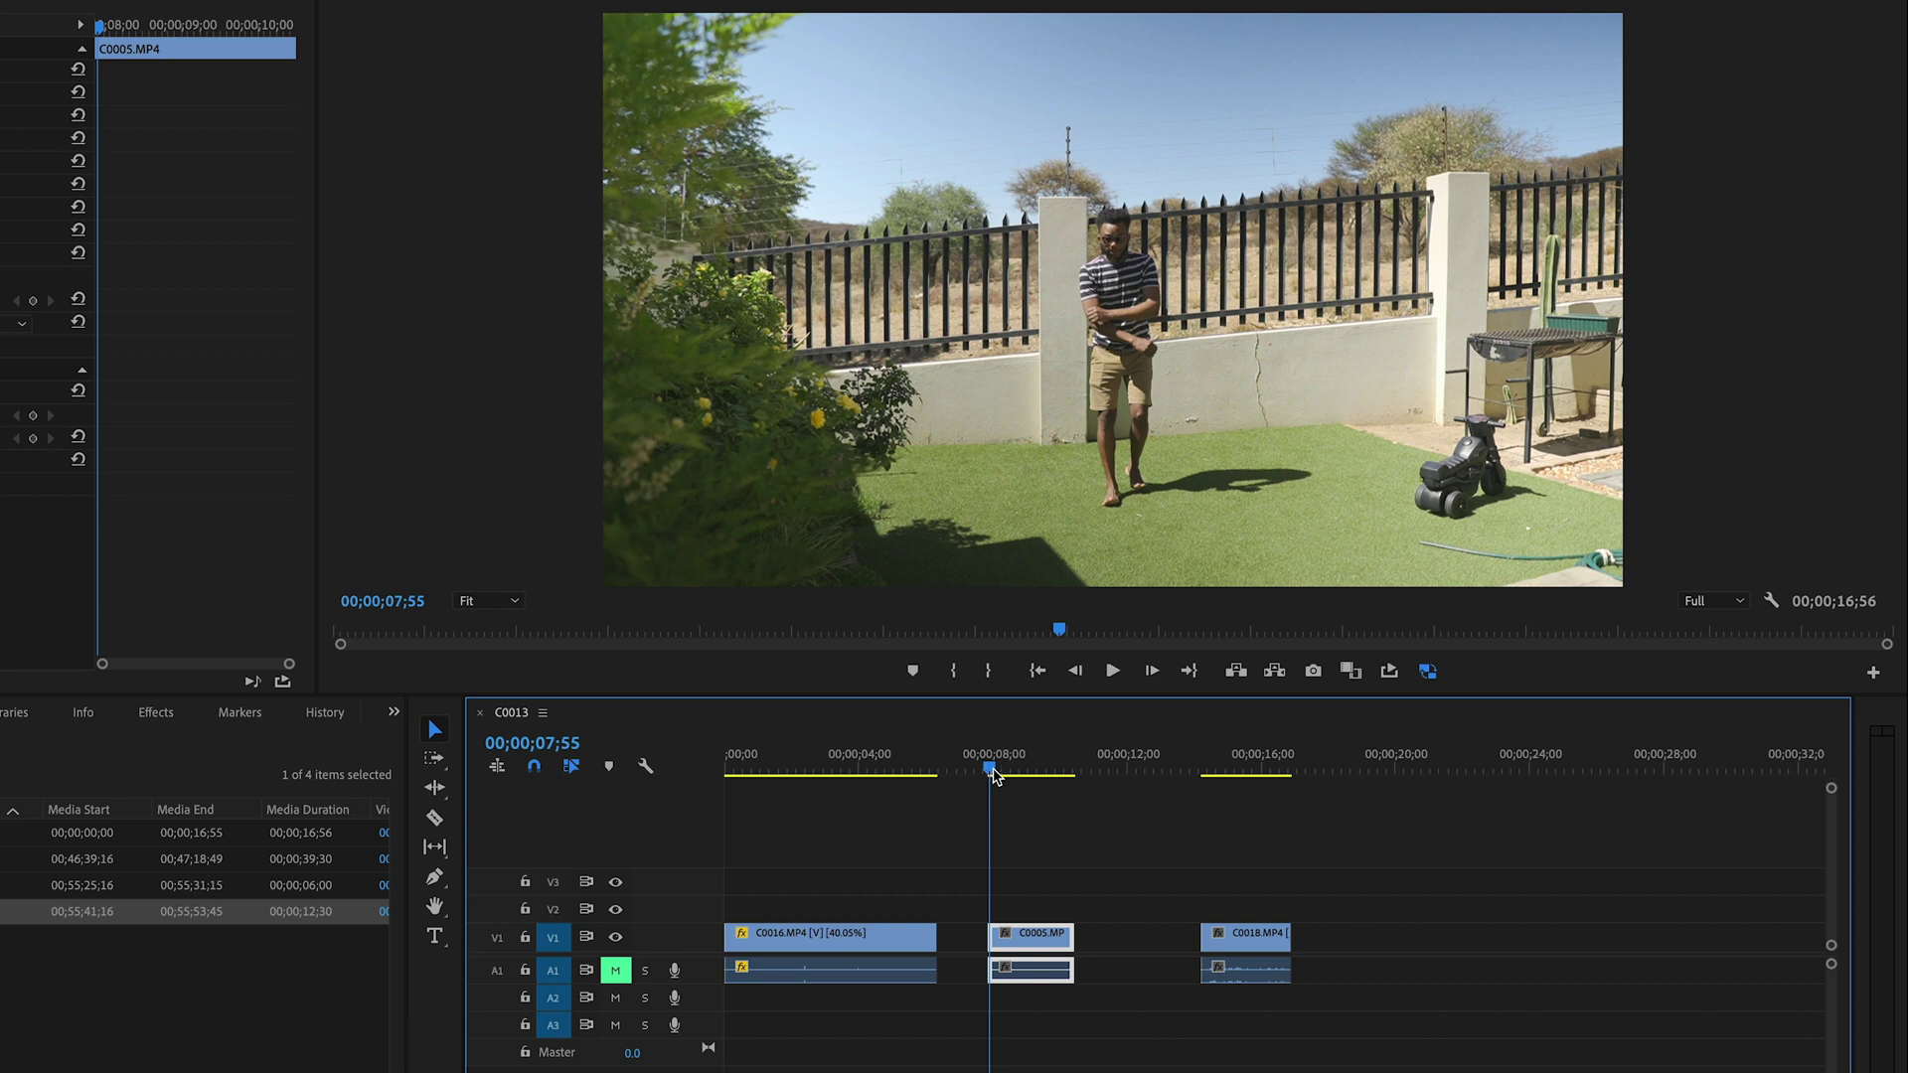
# Preview the C0005.MP4 clip and scrub to the jump at 00;00;09;15
pyautogui.moveTo(993, 776); pyautogui.dragTo(1003, 774)
pyautogui.press('space')
pyautogui.moveTo(996, 775); pyautogui.dragTo(1040, 777)
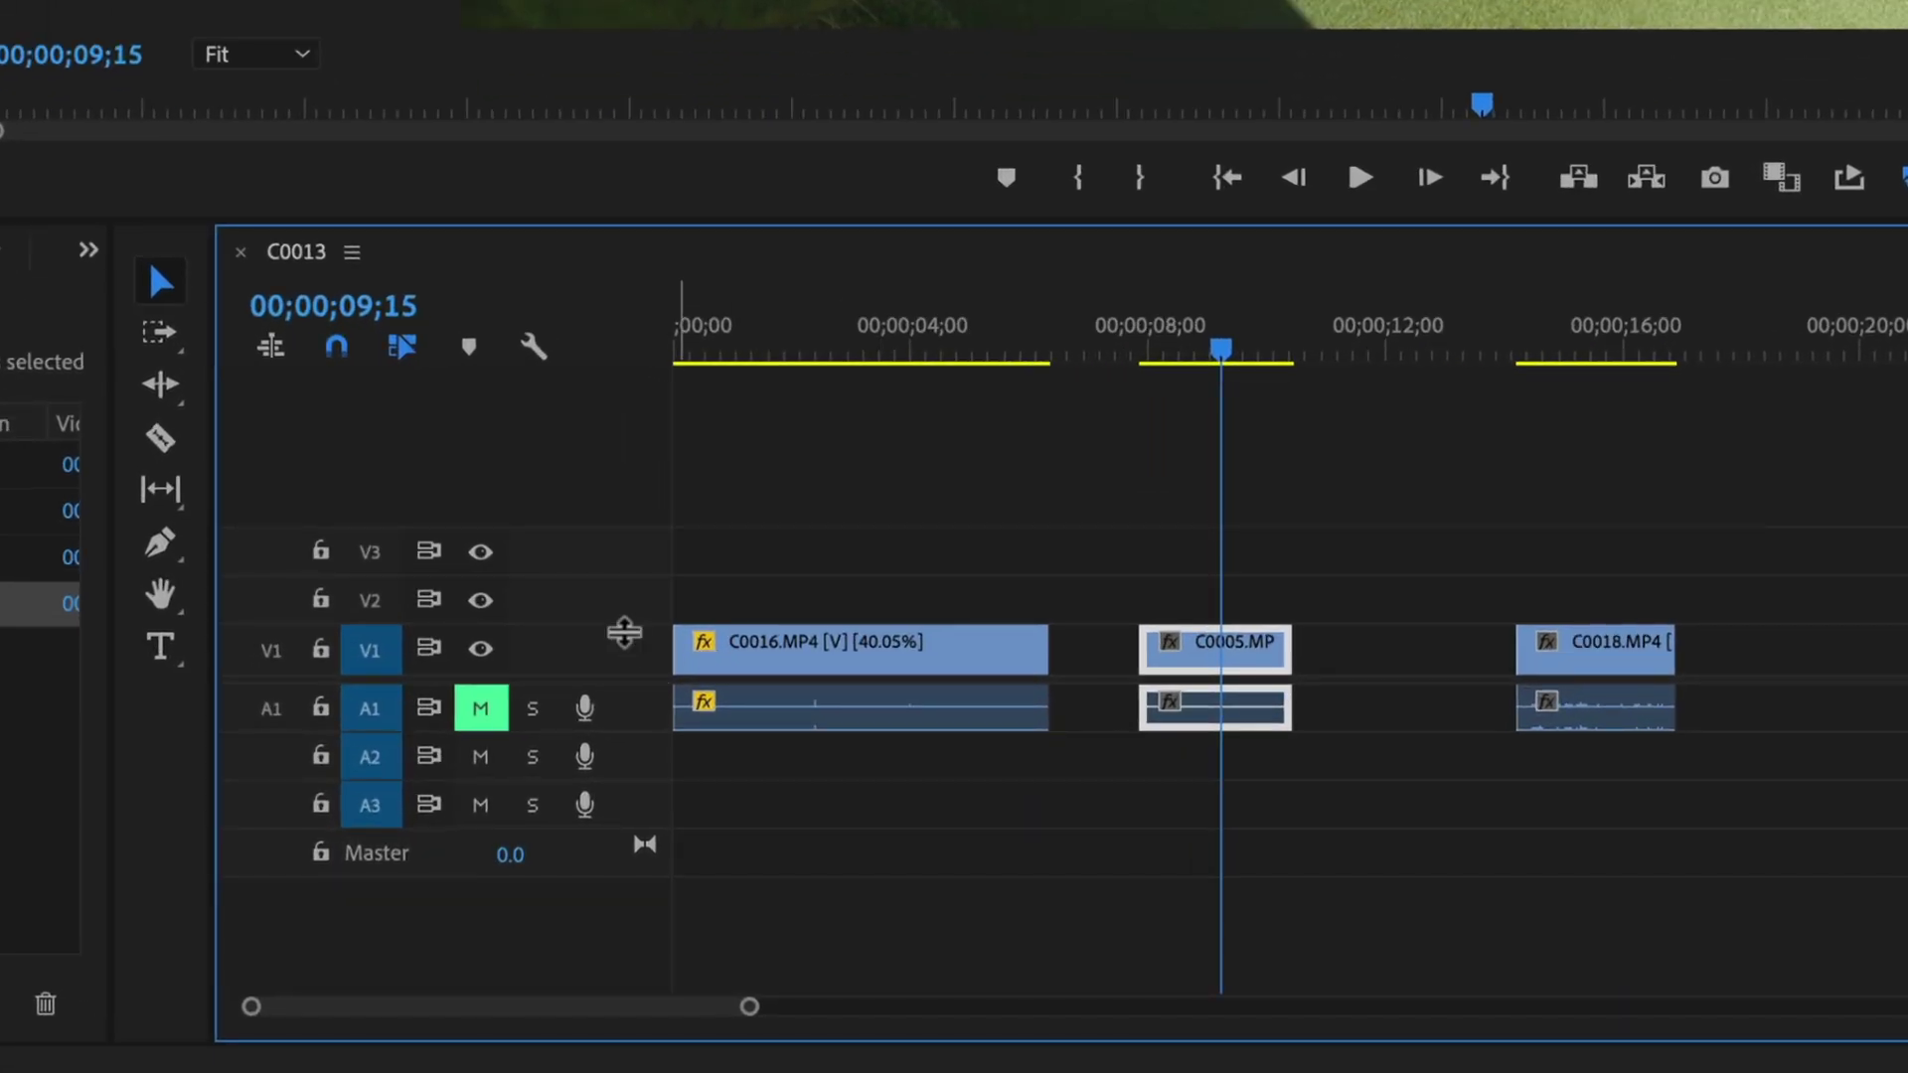
# Enlarge the V1 track and display the Time Remapping Speed line on the C0005.MP4 clip
pyautogui.moveTo(622, 626); pyautogui.dragTo(630, 519)
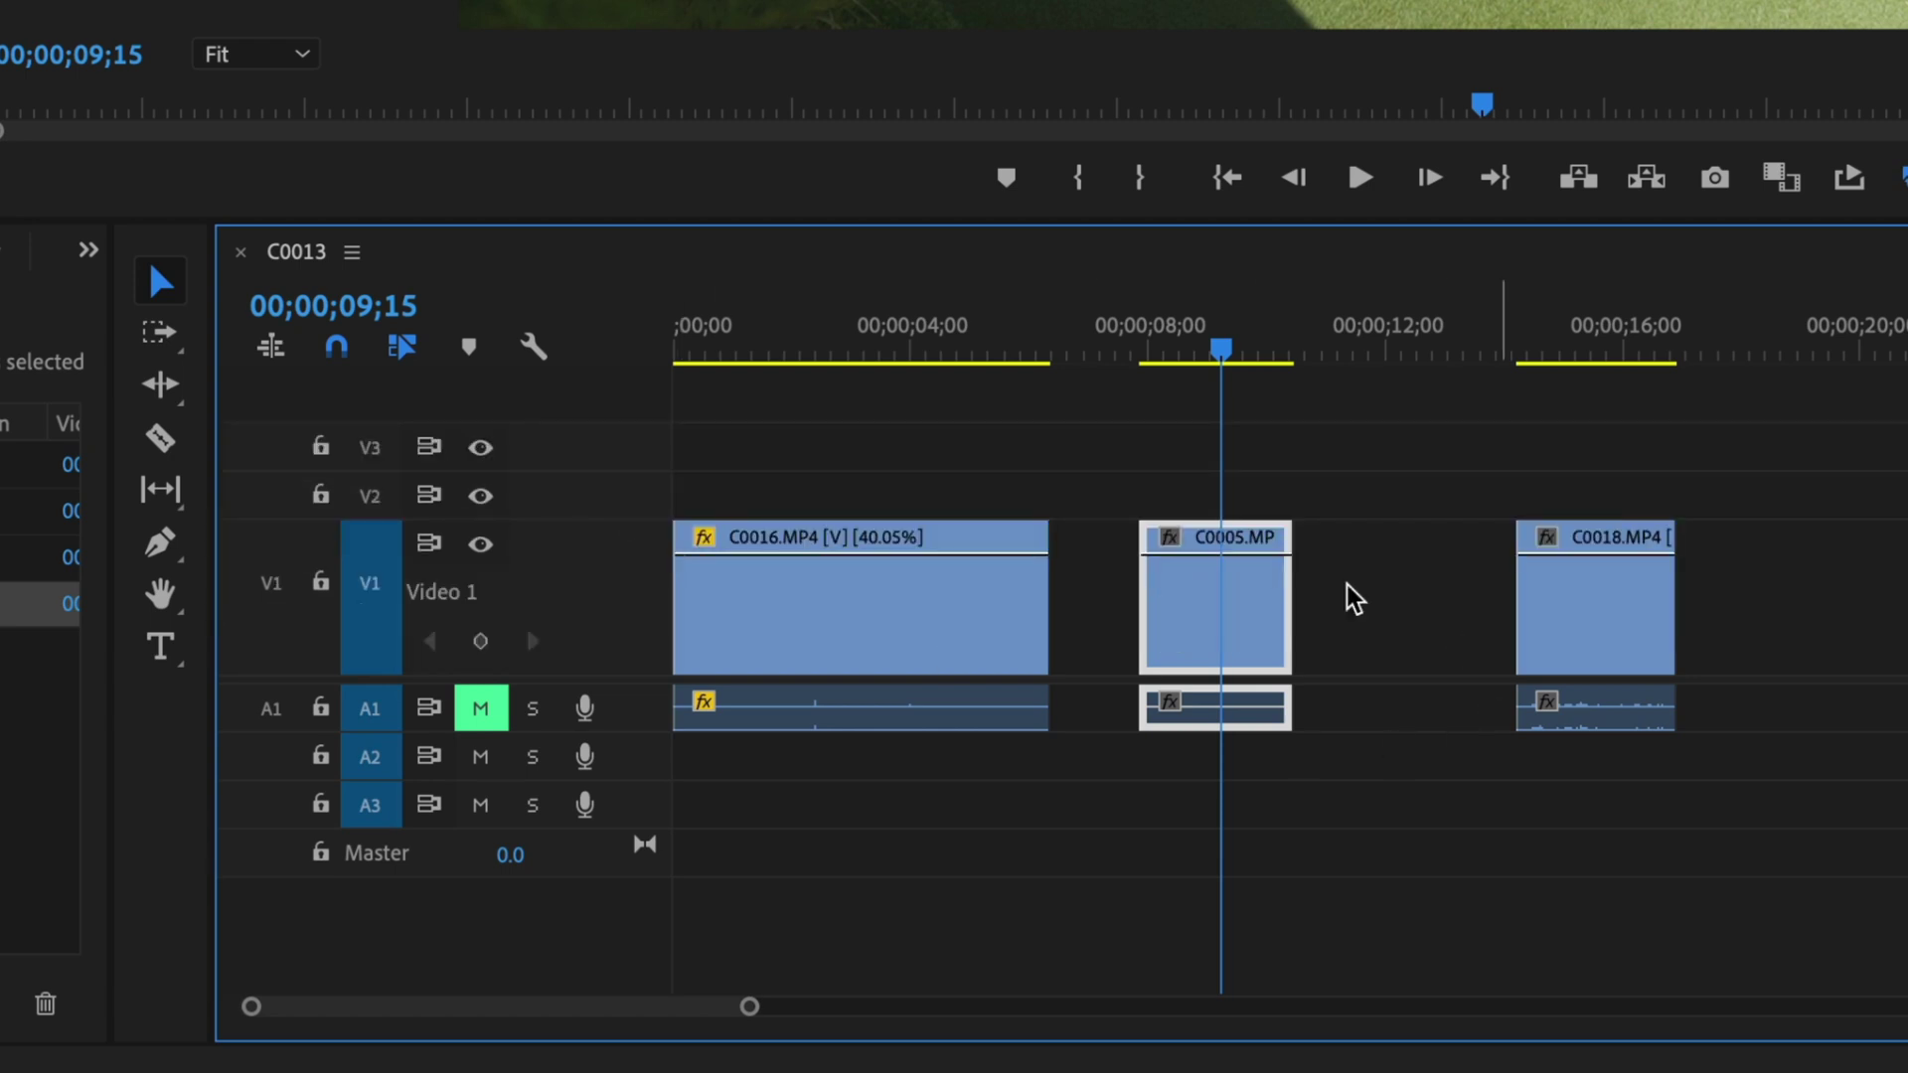
pyautogui.click(1172, 544)
pyautogui.moveTo(1333, 669)
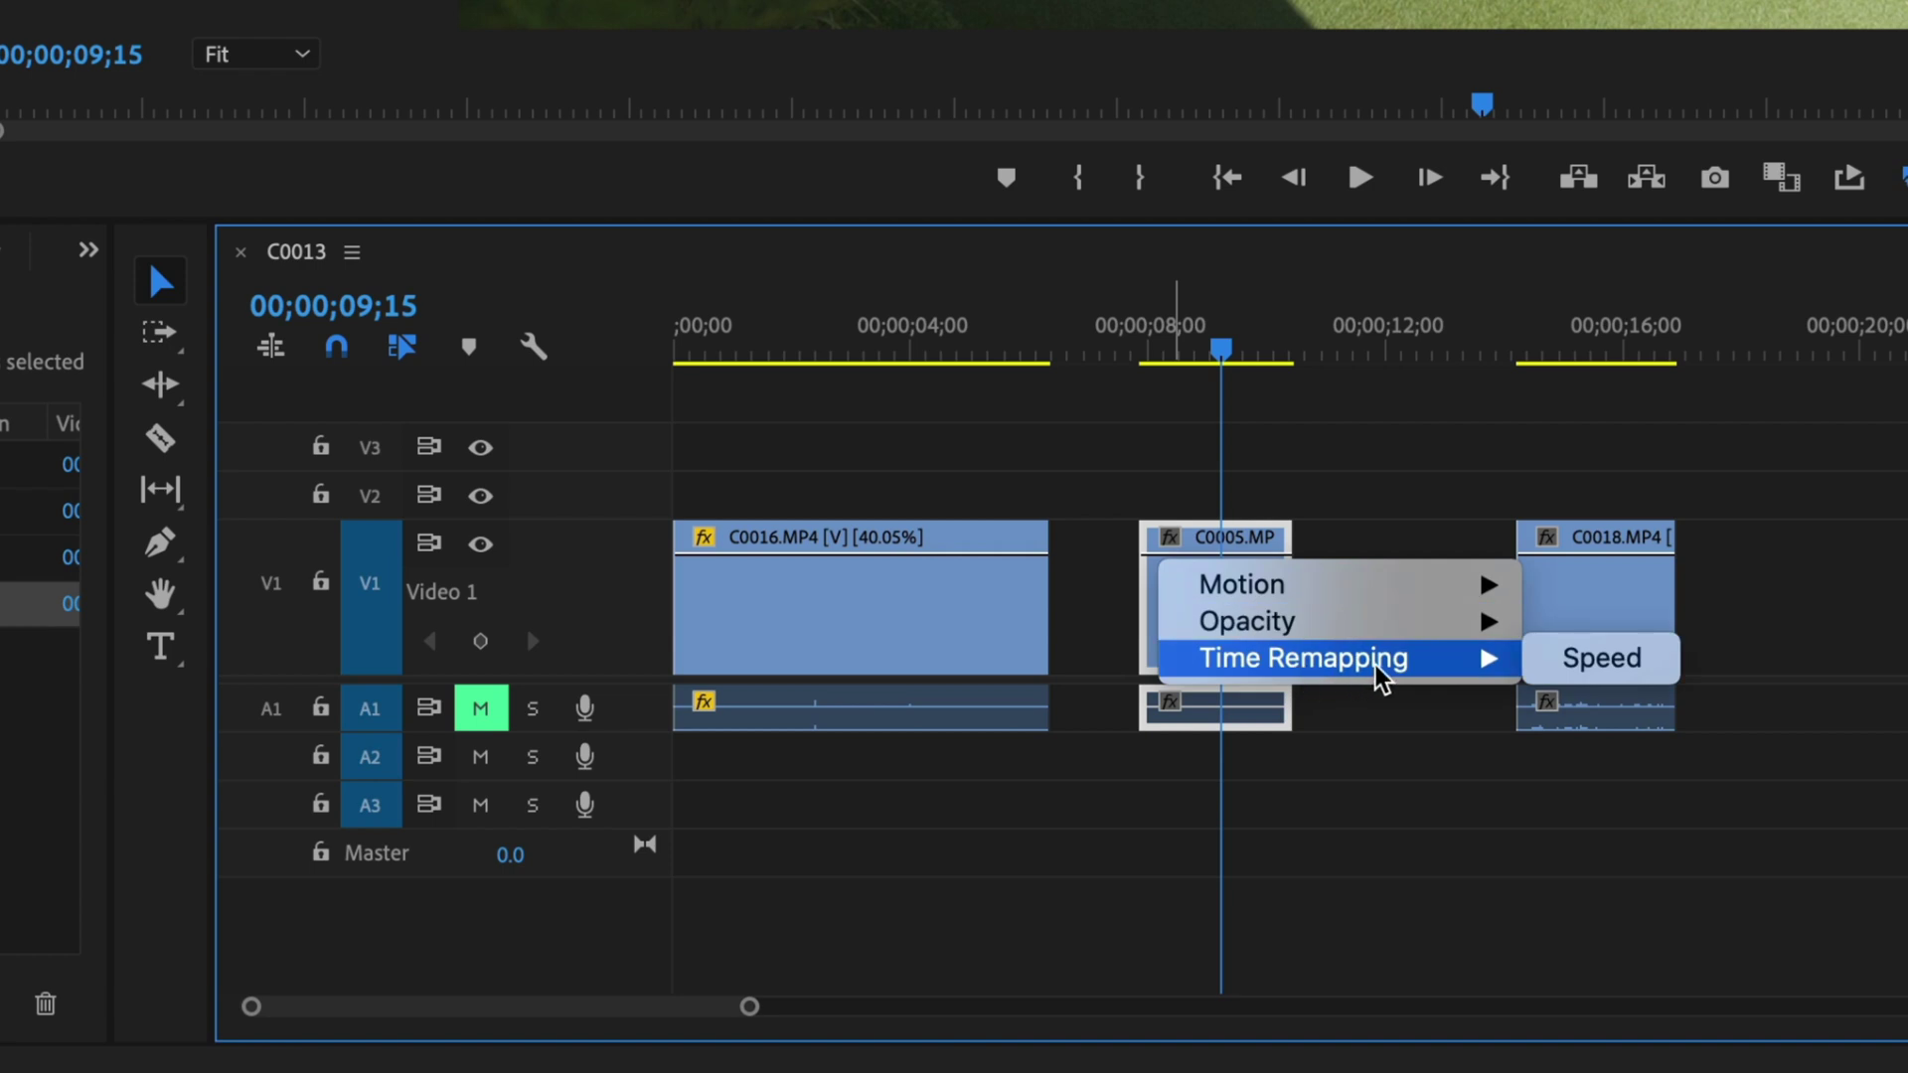
pyautogui.click(1602, 658)
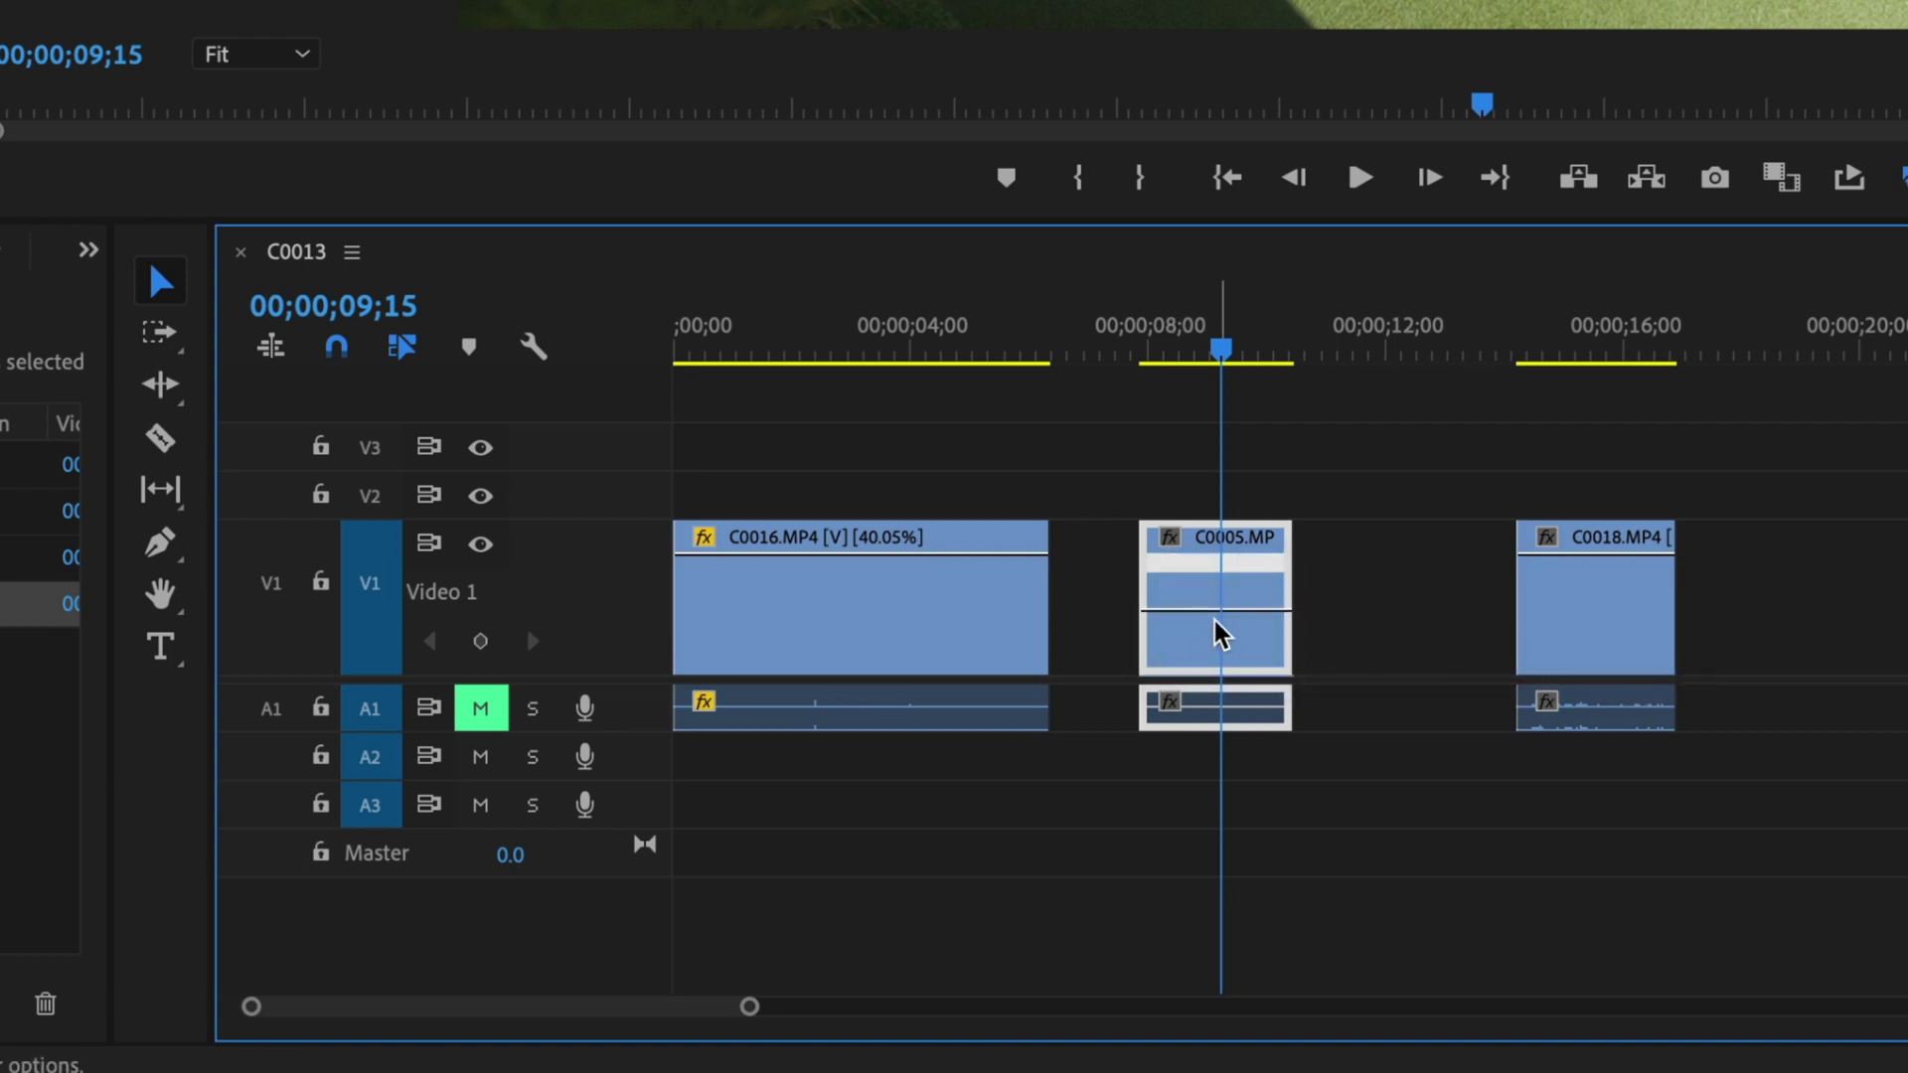
# Slow the entire C0005.MP4 clip by lowering its Time Remapping speed line
pyautogui.press('=')
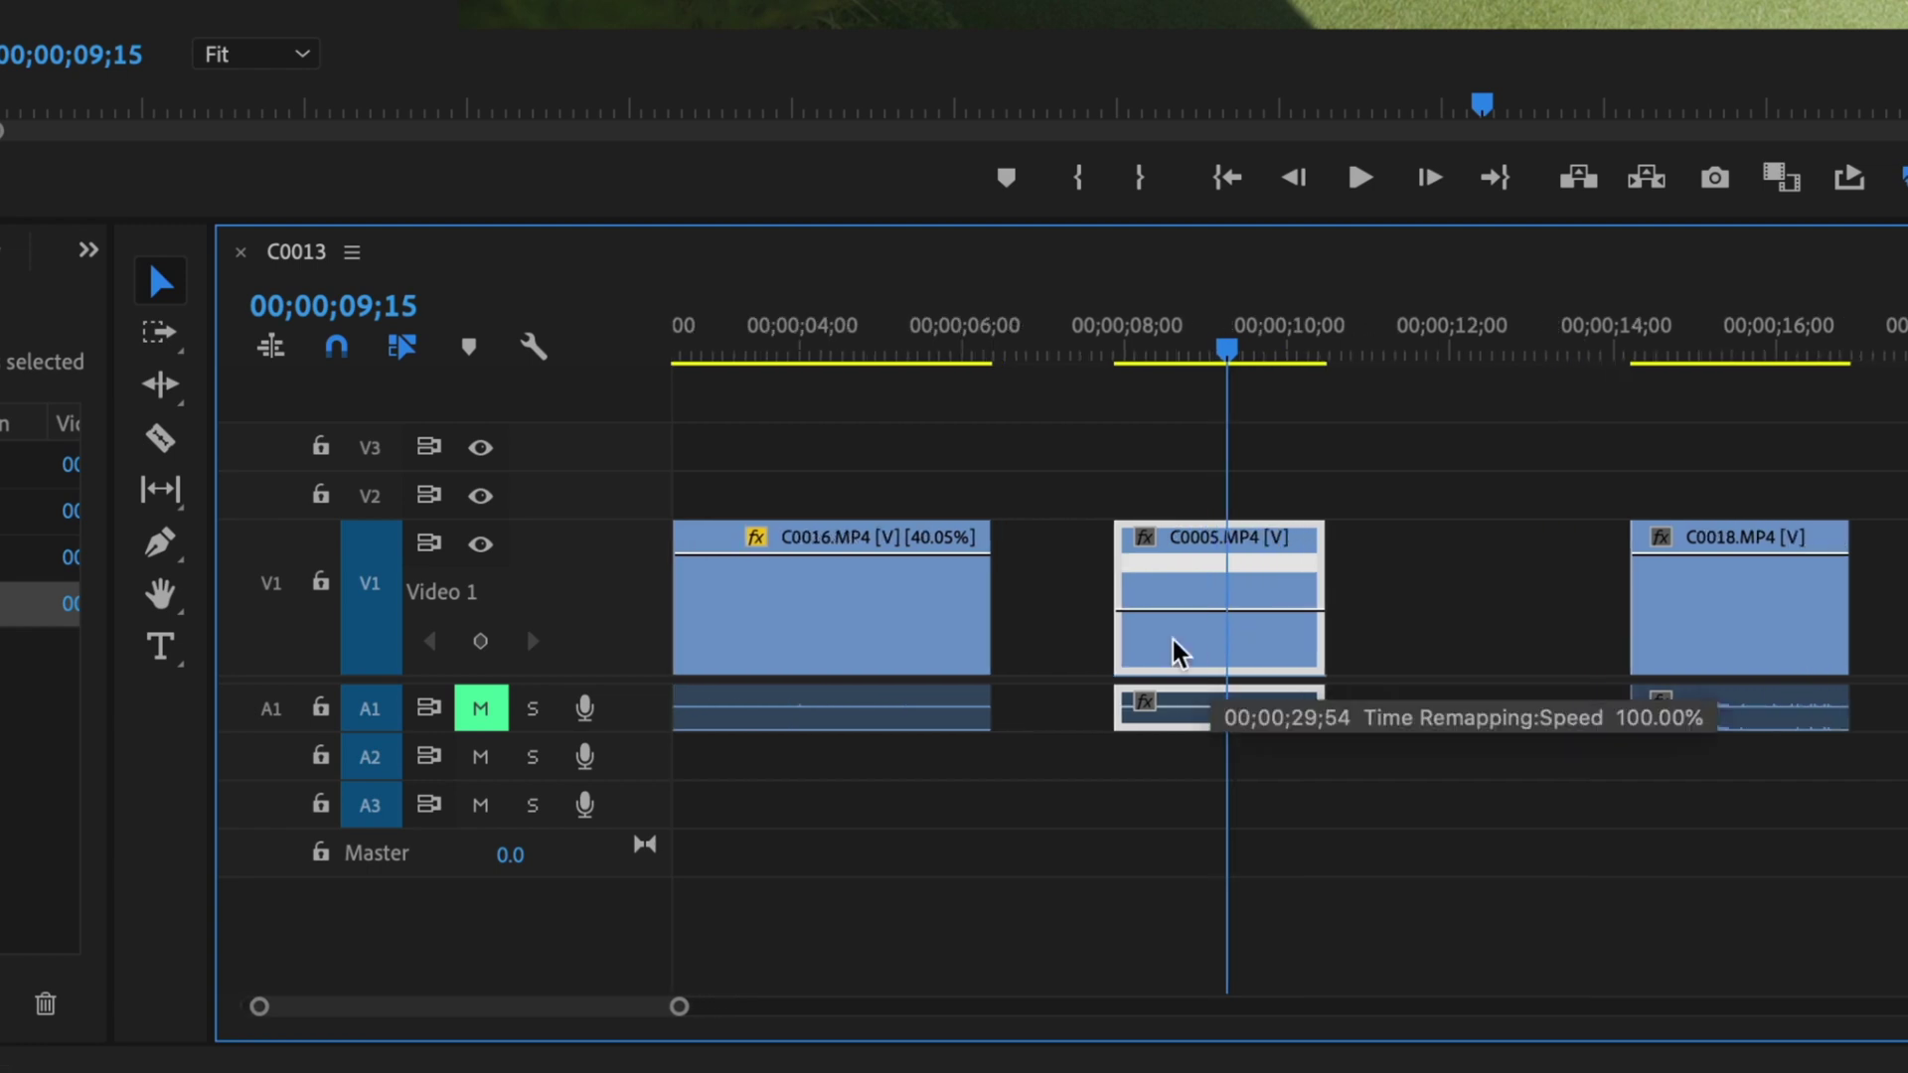
pyautogui.moveTo(678, 1007); pyautogui.dragTo(576, 1007)
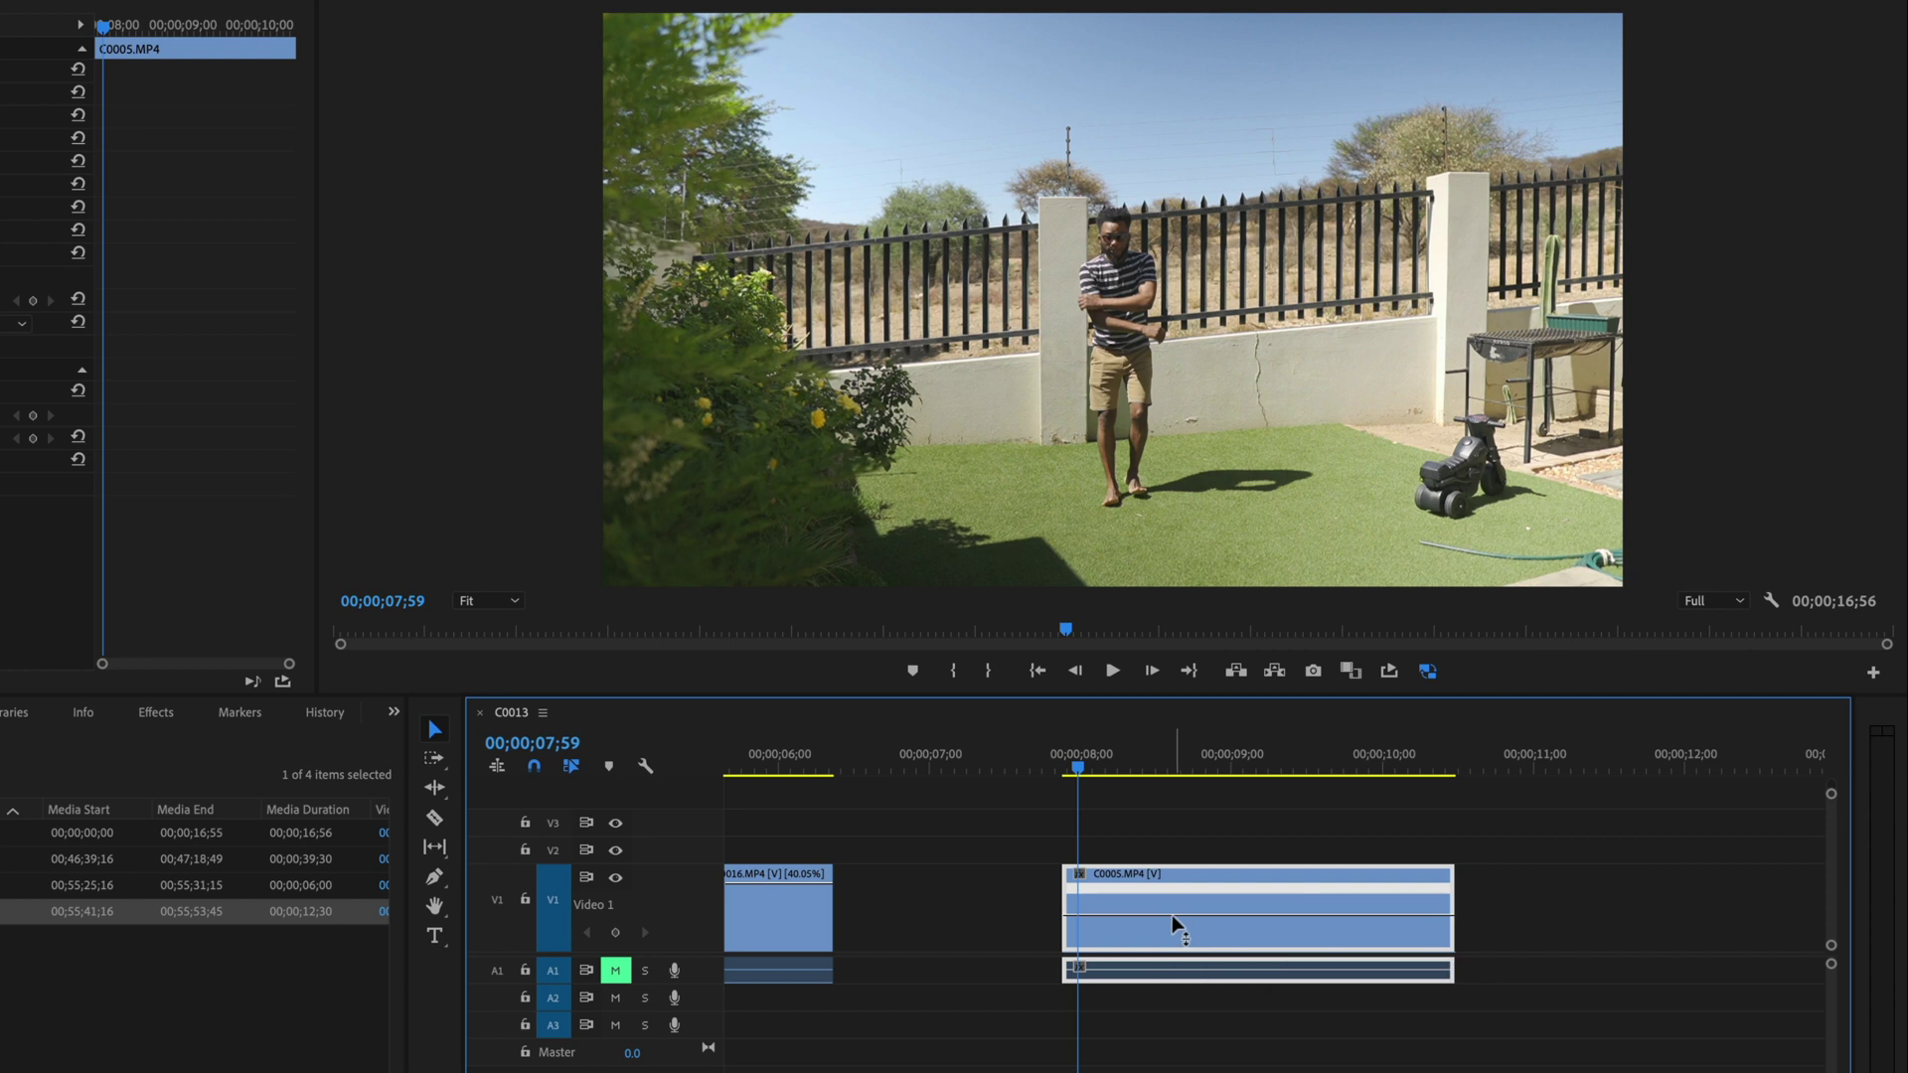
pyautogui.moveTo(1172, 914); pyautogui.dragTo(1176, 918)
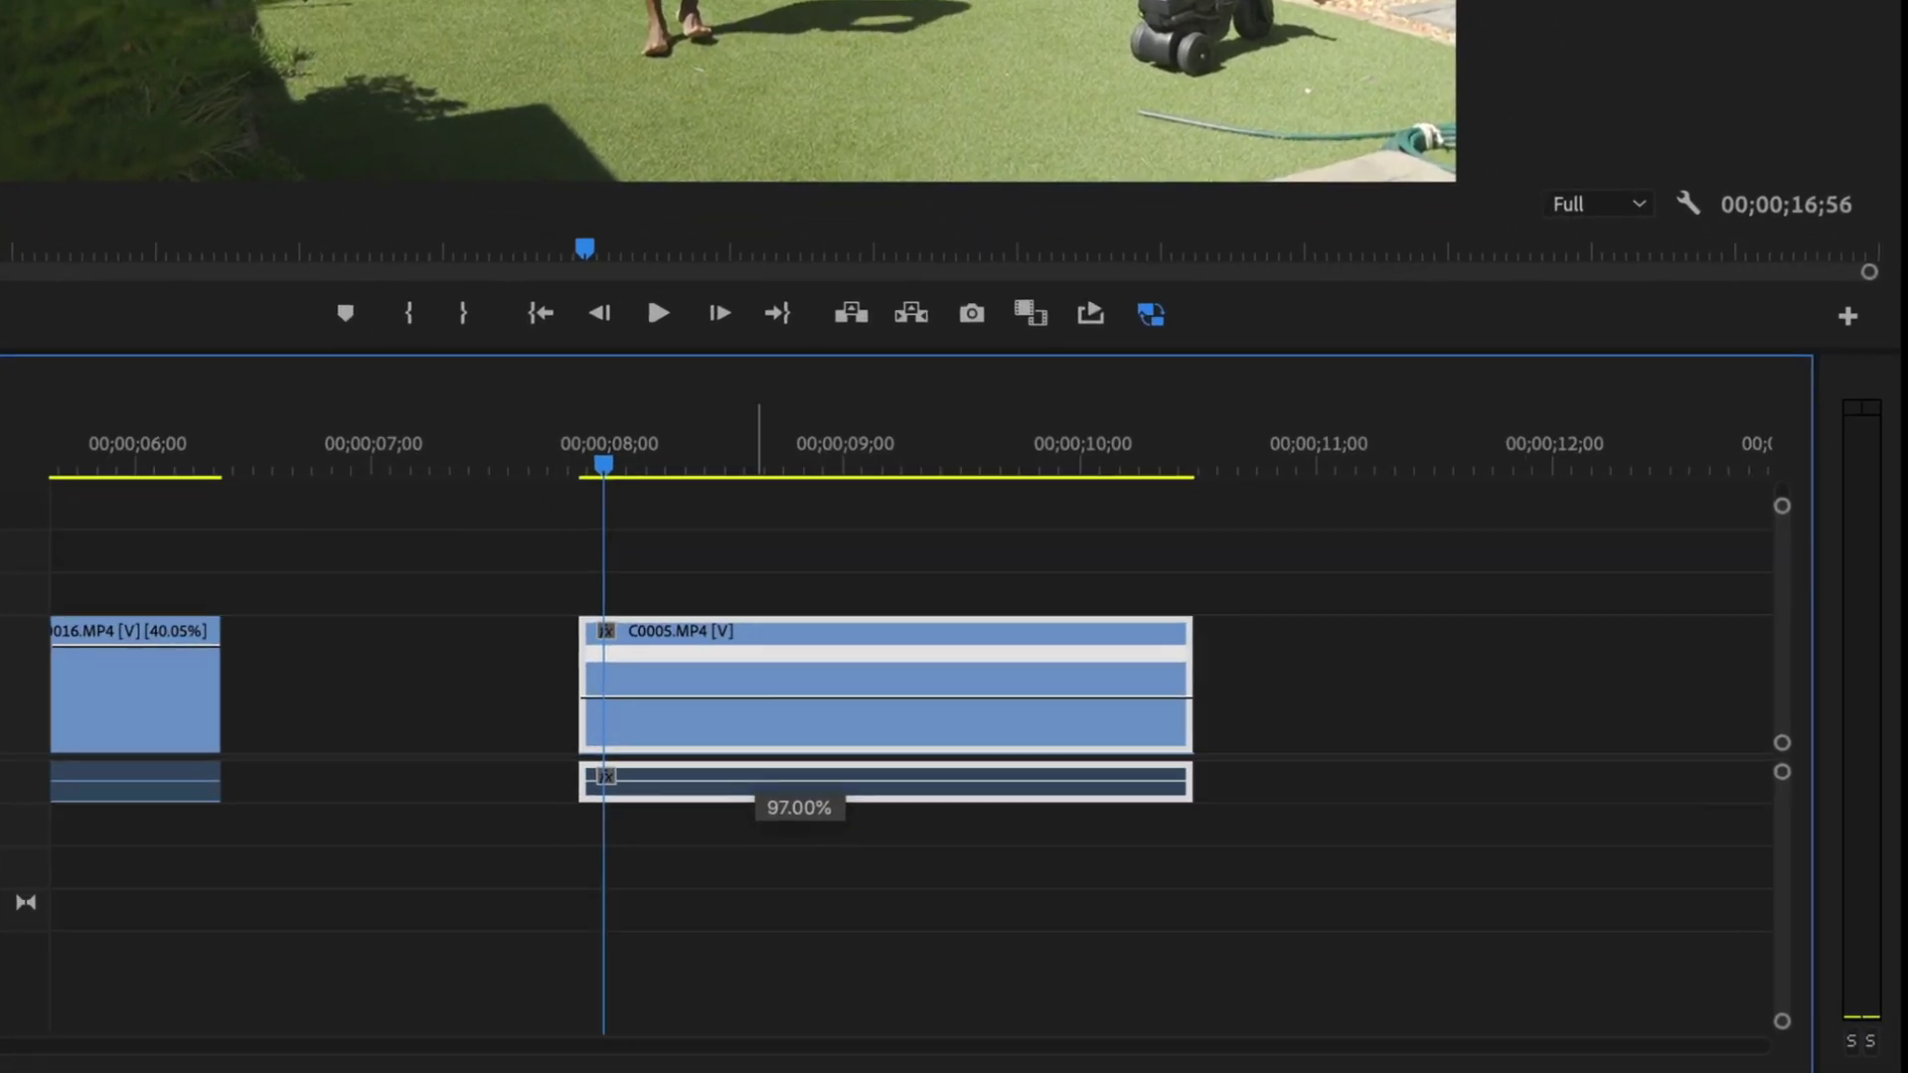
pyautogui.moveTo(798, 697); pyautogui.dragTo(799, 709)
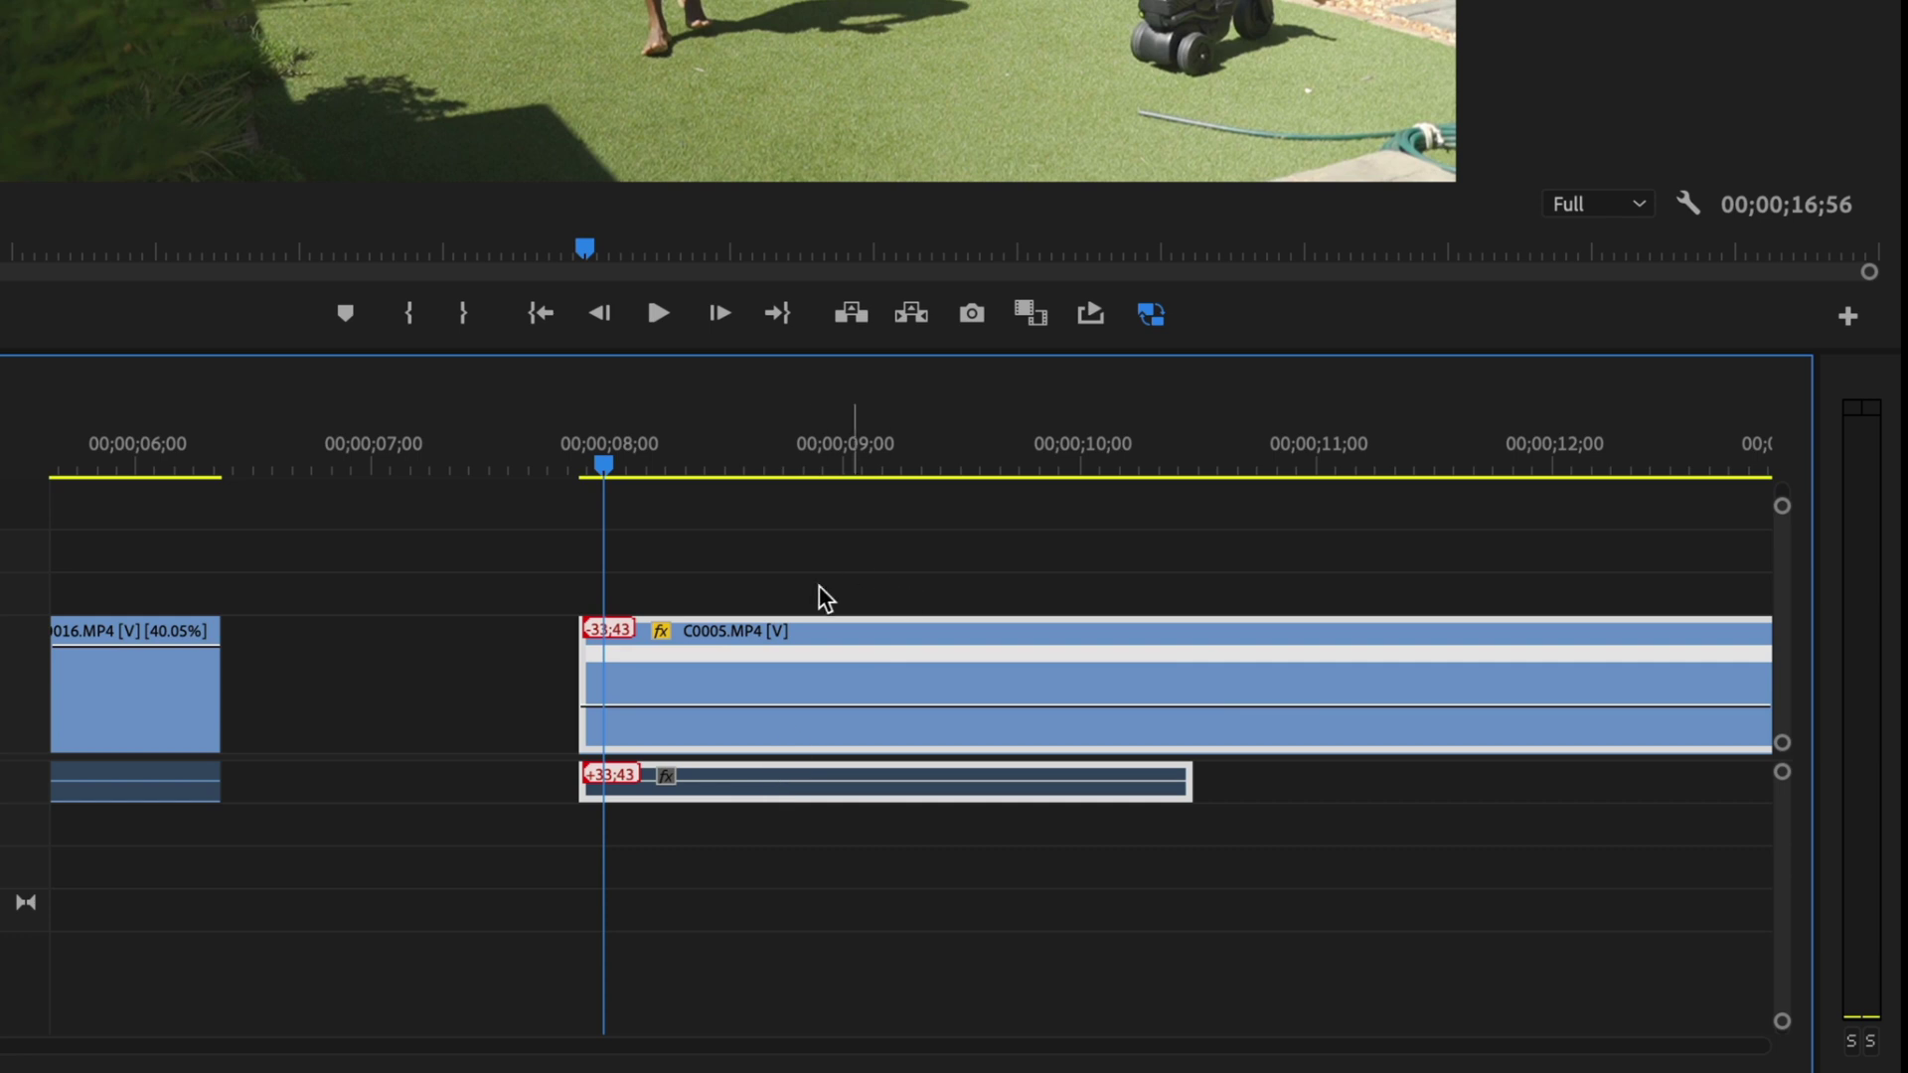
pyautogui.scroll(-3, 794, 661)
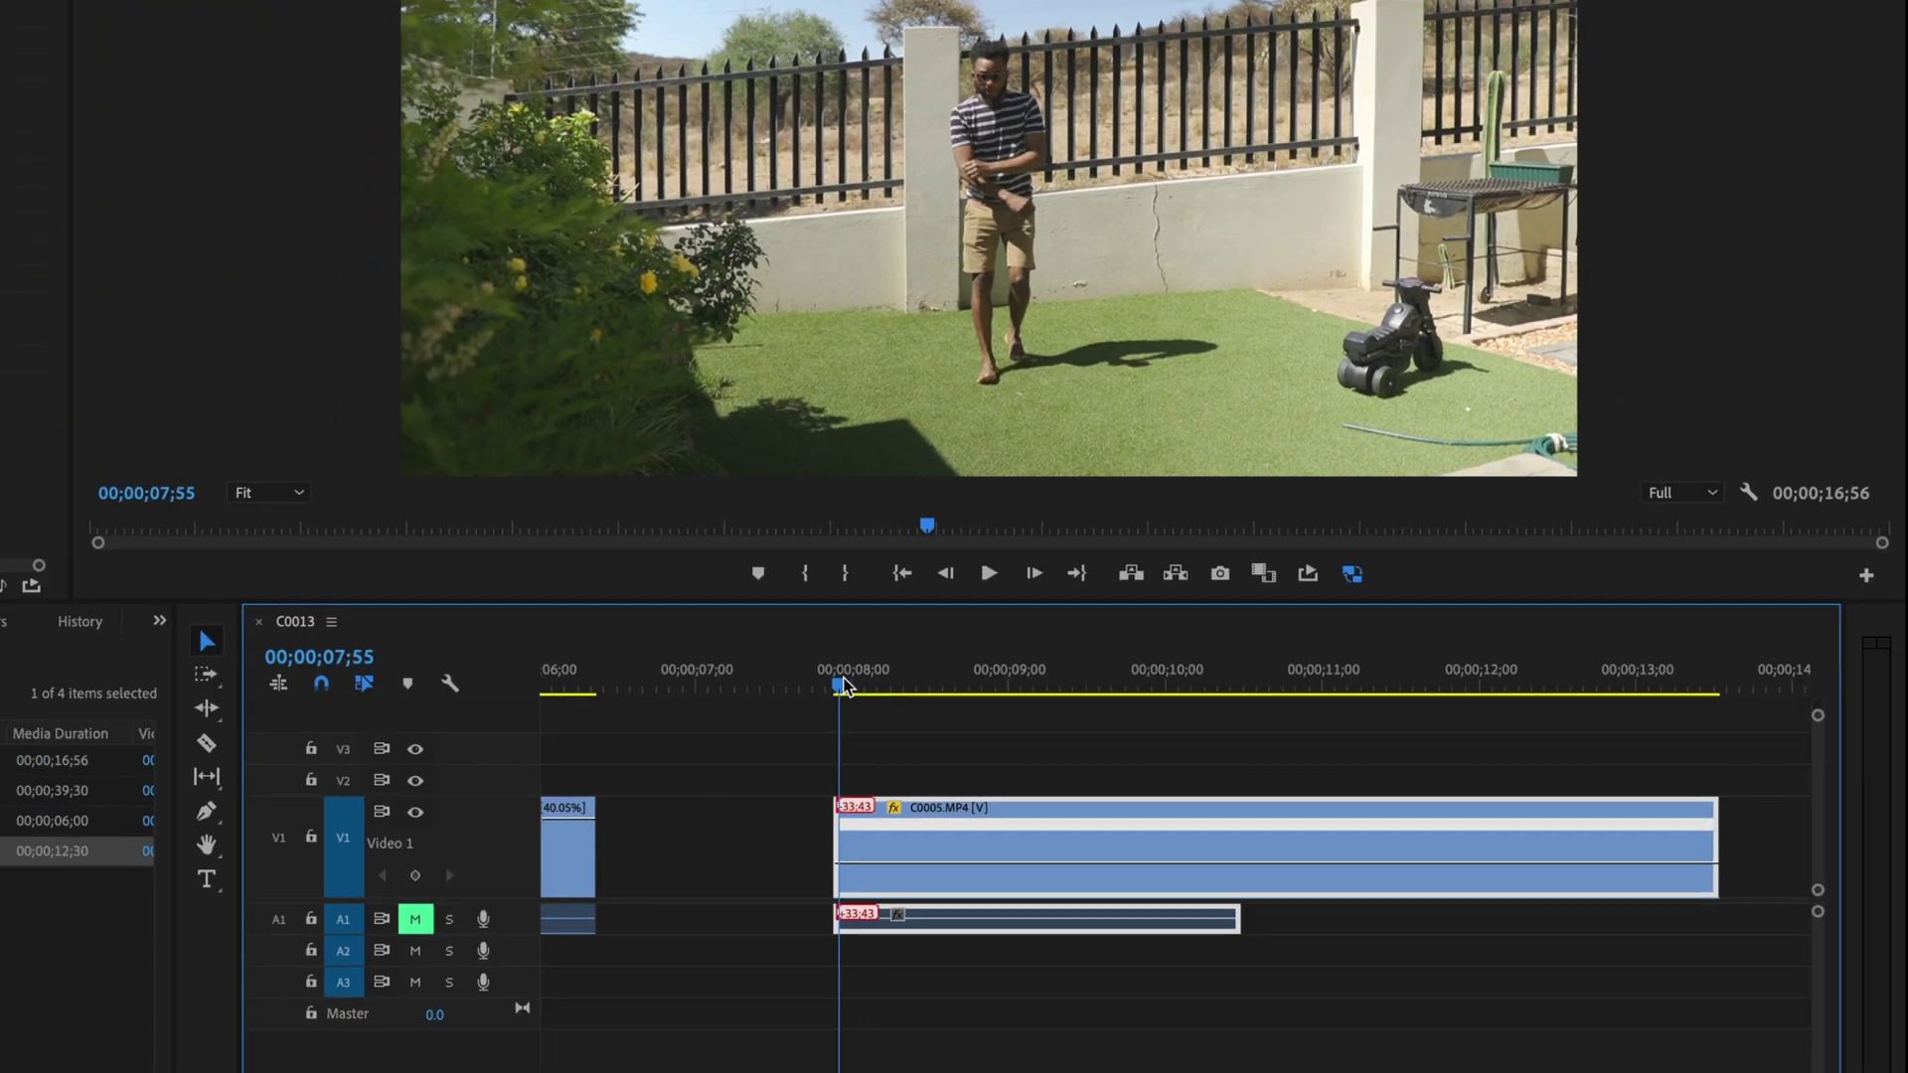
# Play back the uniformly slowed C0005.MP4 clip and undo its speed reduction
pyautogui.click(841, 682)
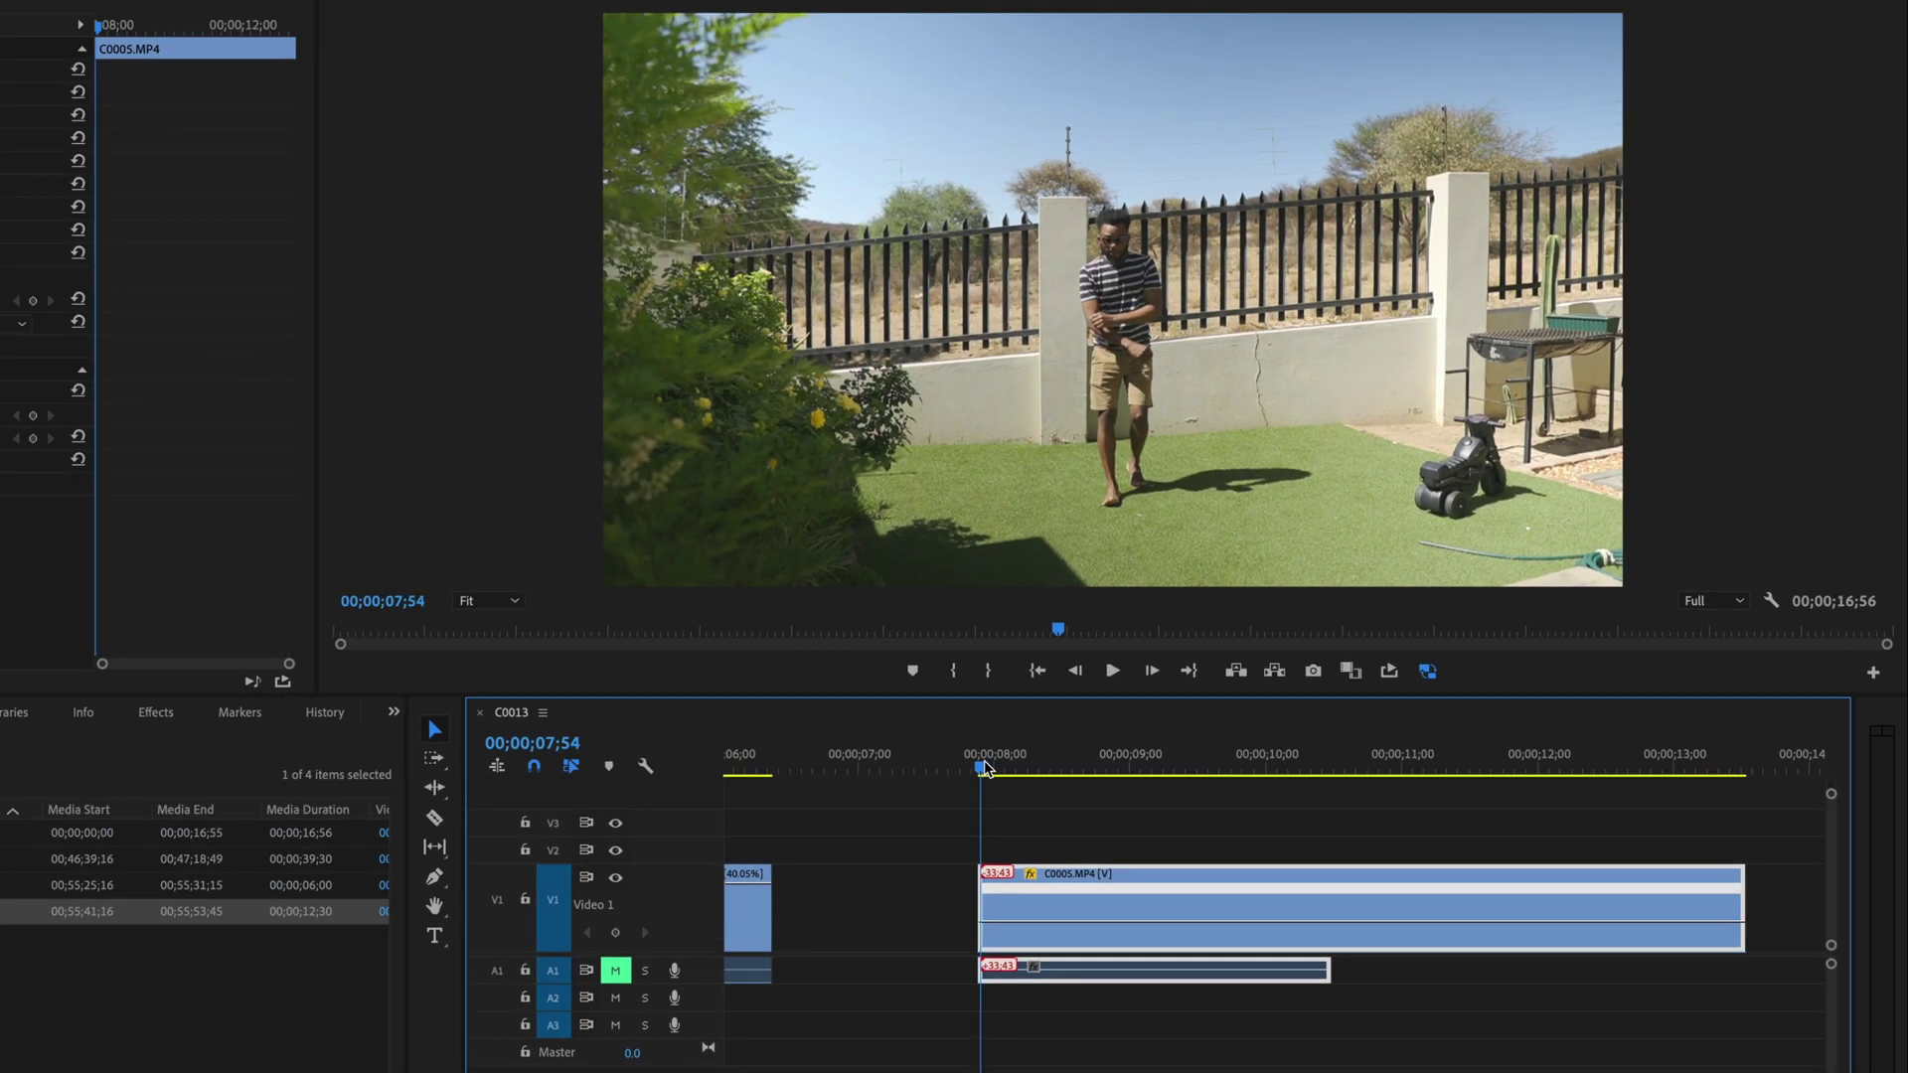
pyautogui.press('space')
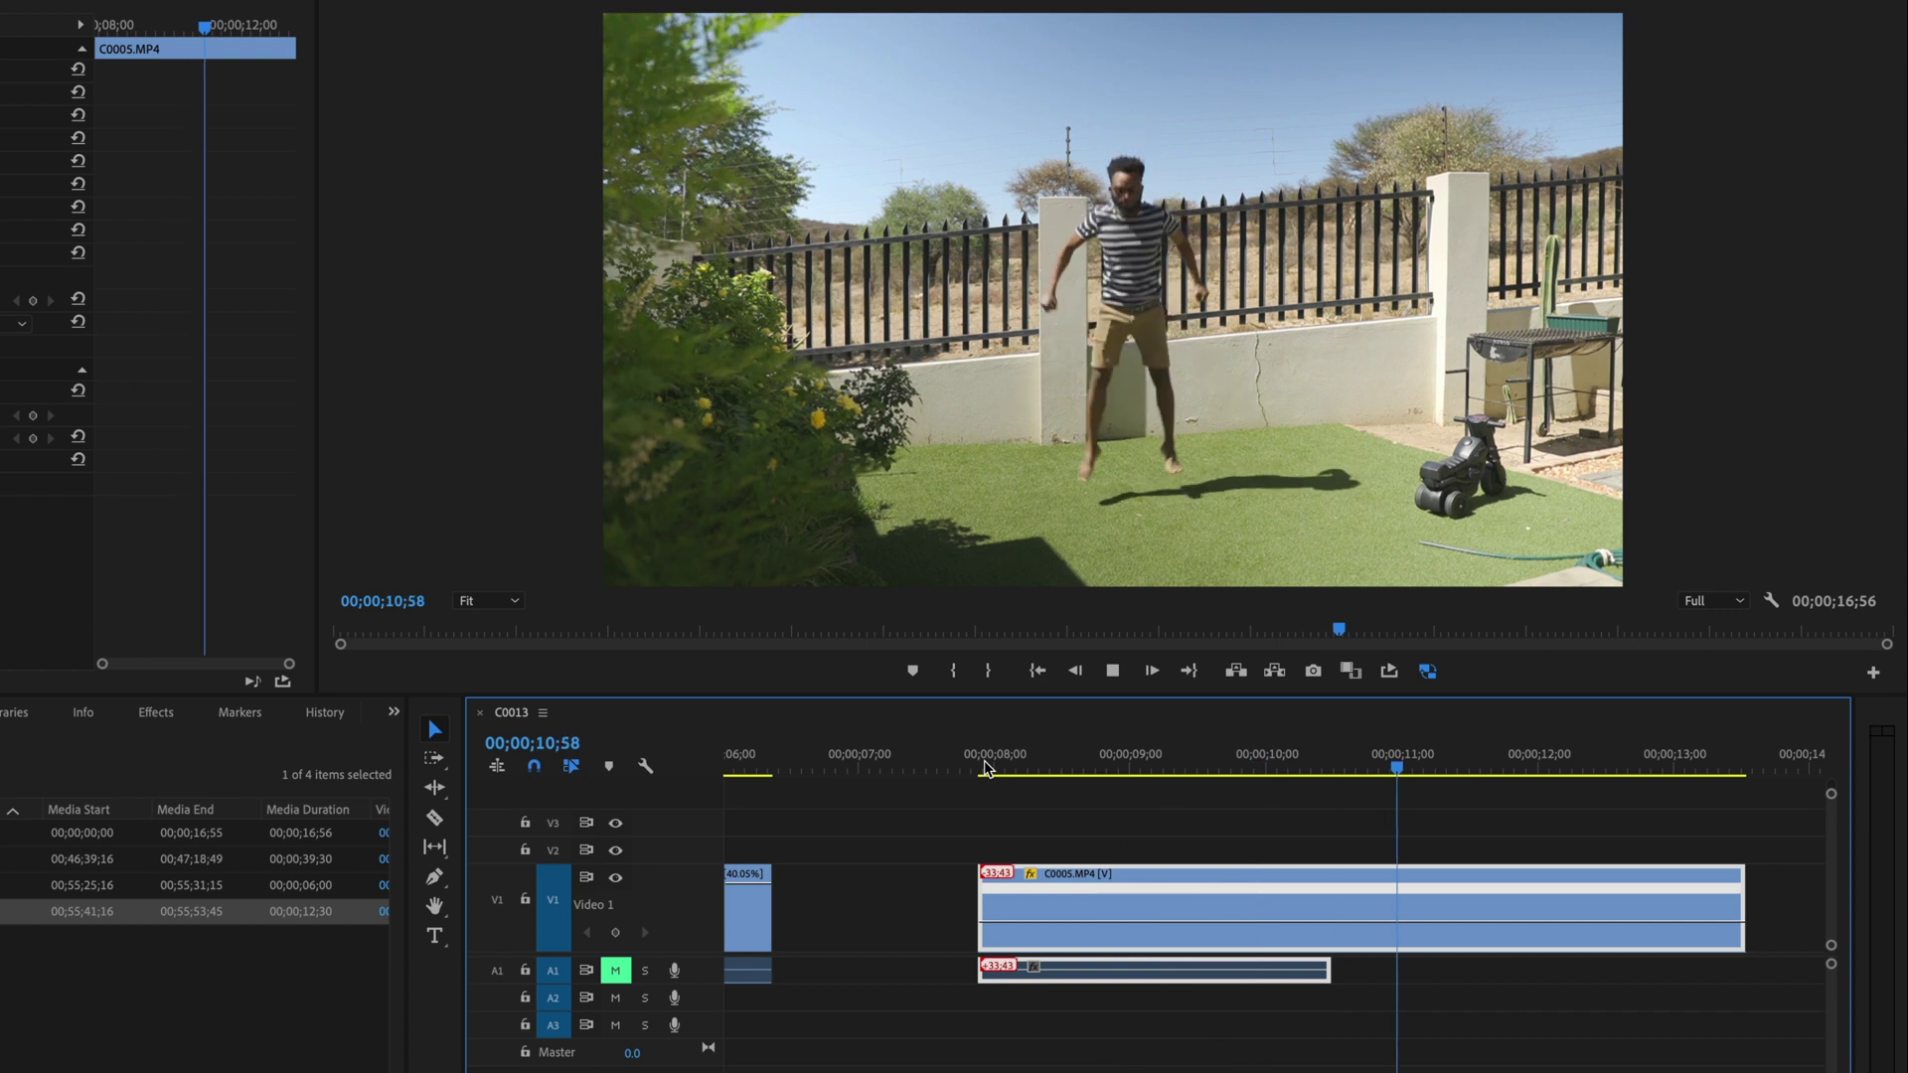
pyautogui.click(1000, 767)
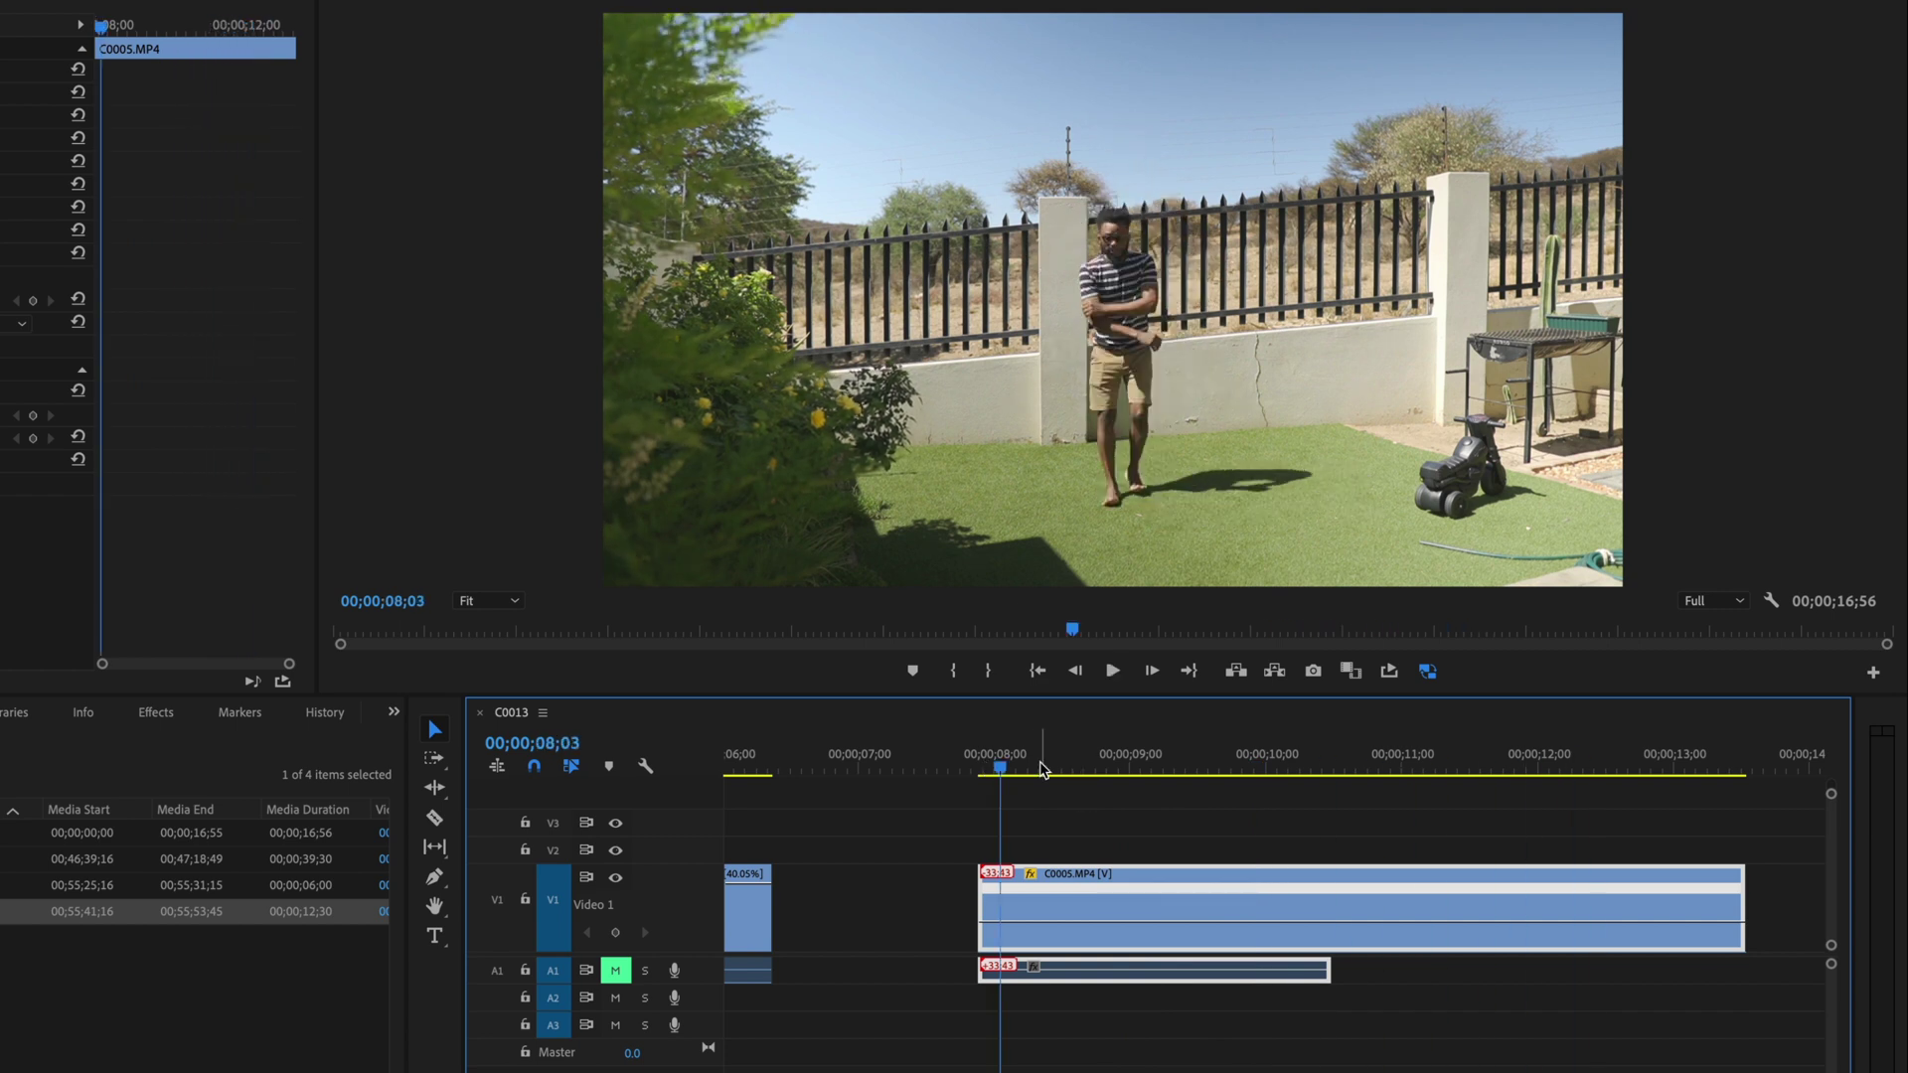
pyautogui.hotkey('ctrl', 'z')
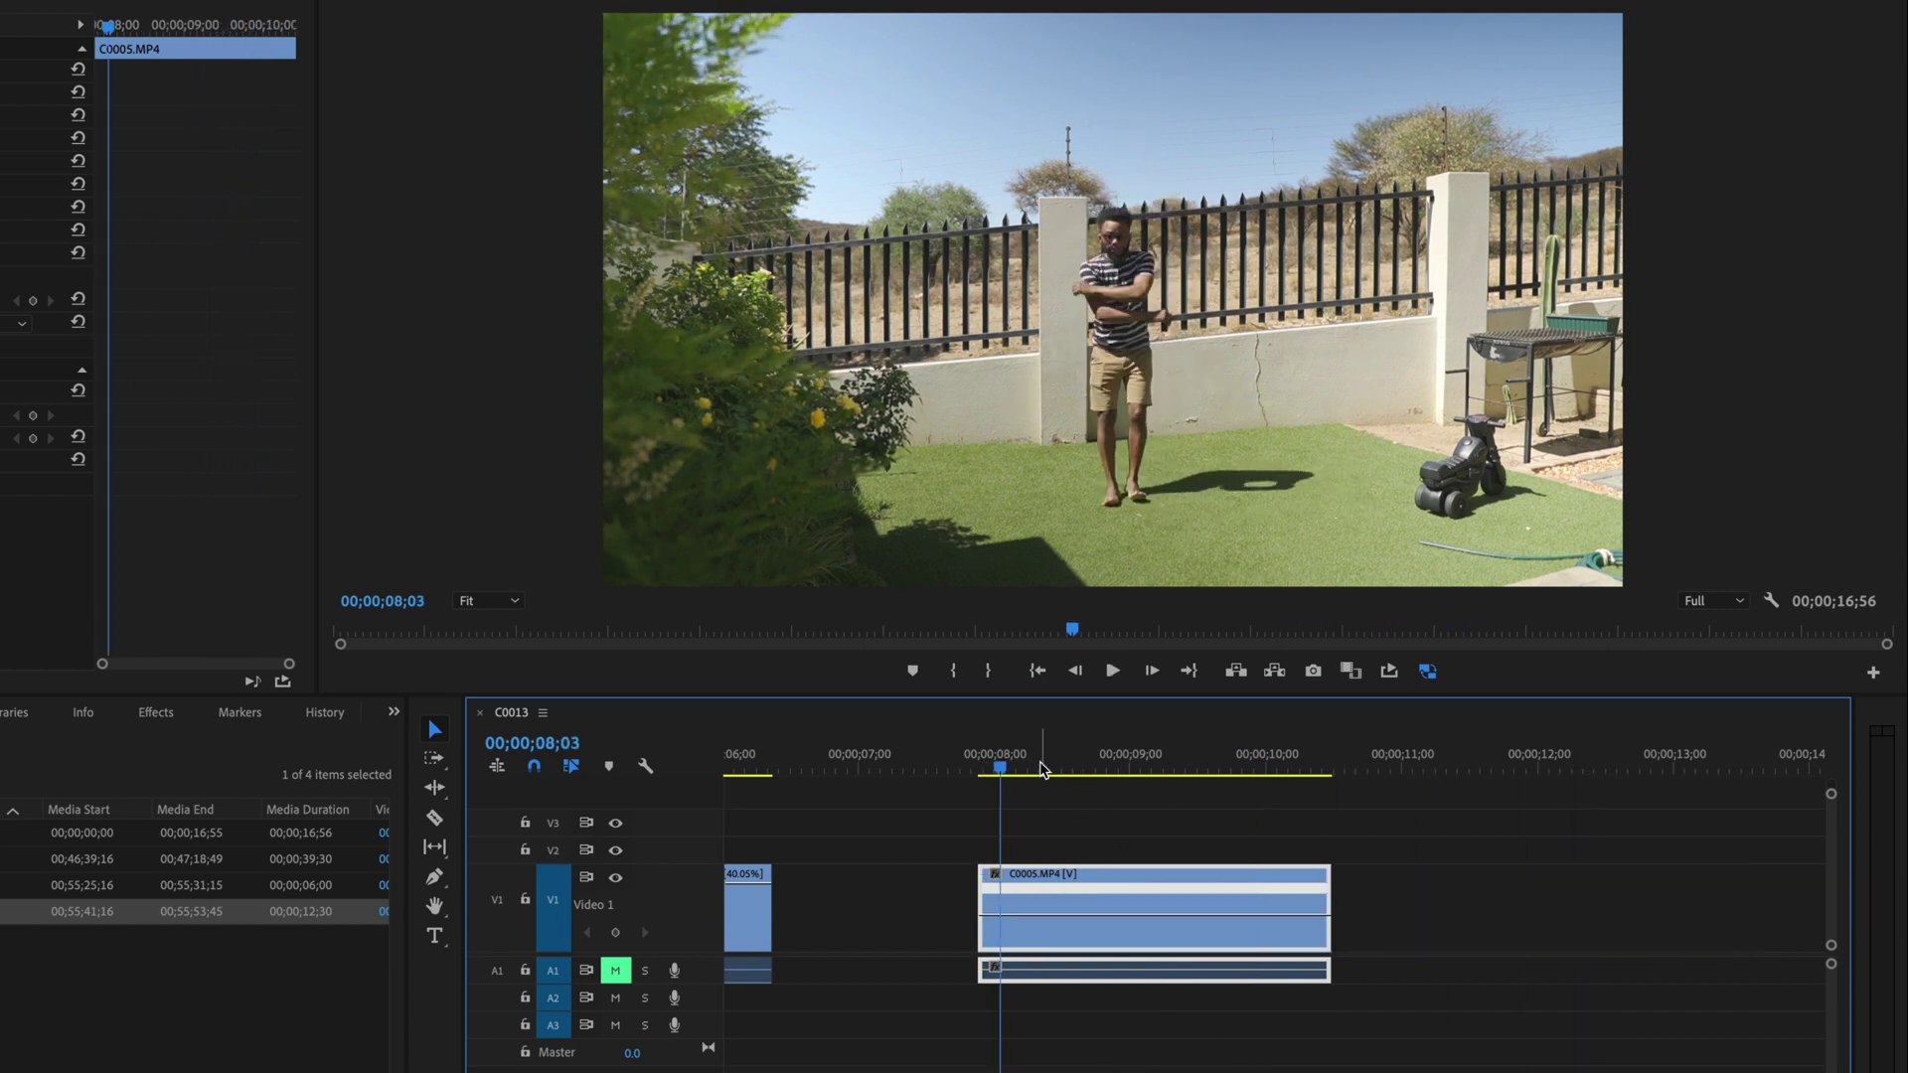
# Add speed keyframes to the C0005.MP4 clip at 00;00;08;50 and 00;00;09;15, around the jump
pyautogui.moveTo(1000, 767); pyautogui.dragTo(1110, 776)
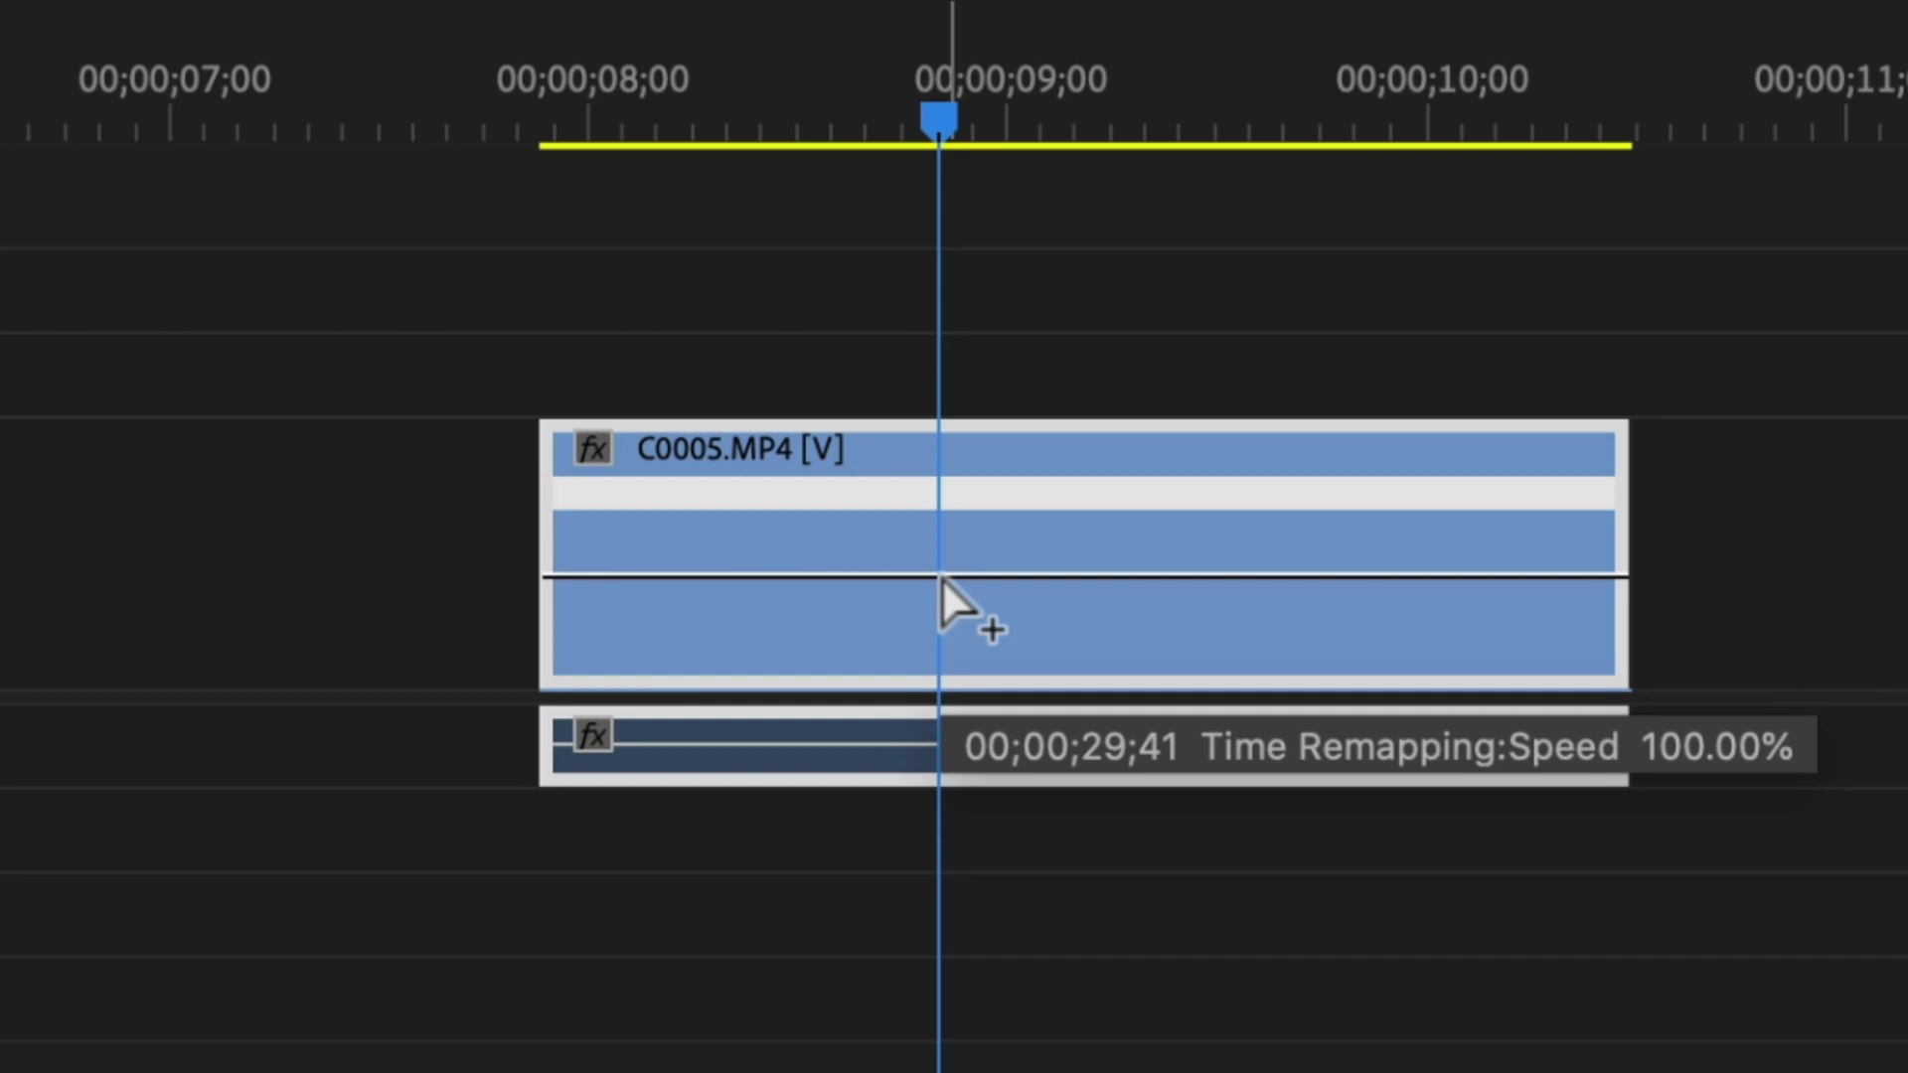
pyautogui.keyDown('super'); pyautogui.click(941, 579); pyautogui.keyUp('super')
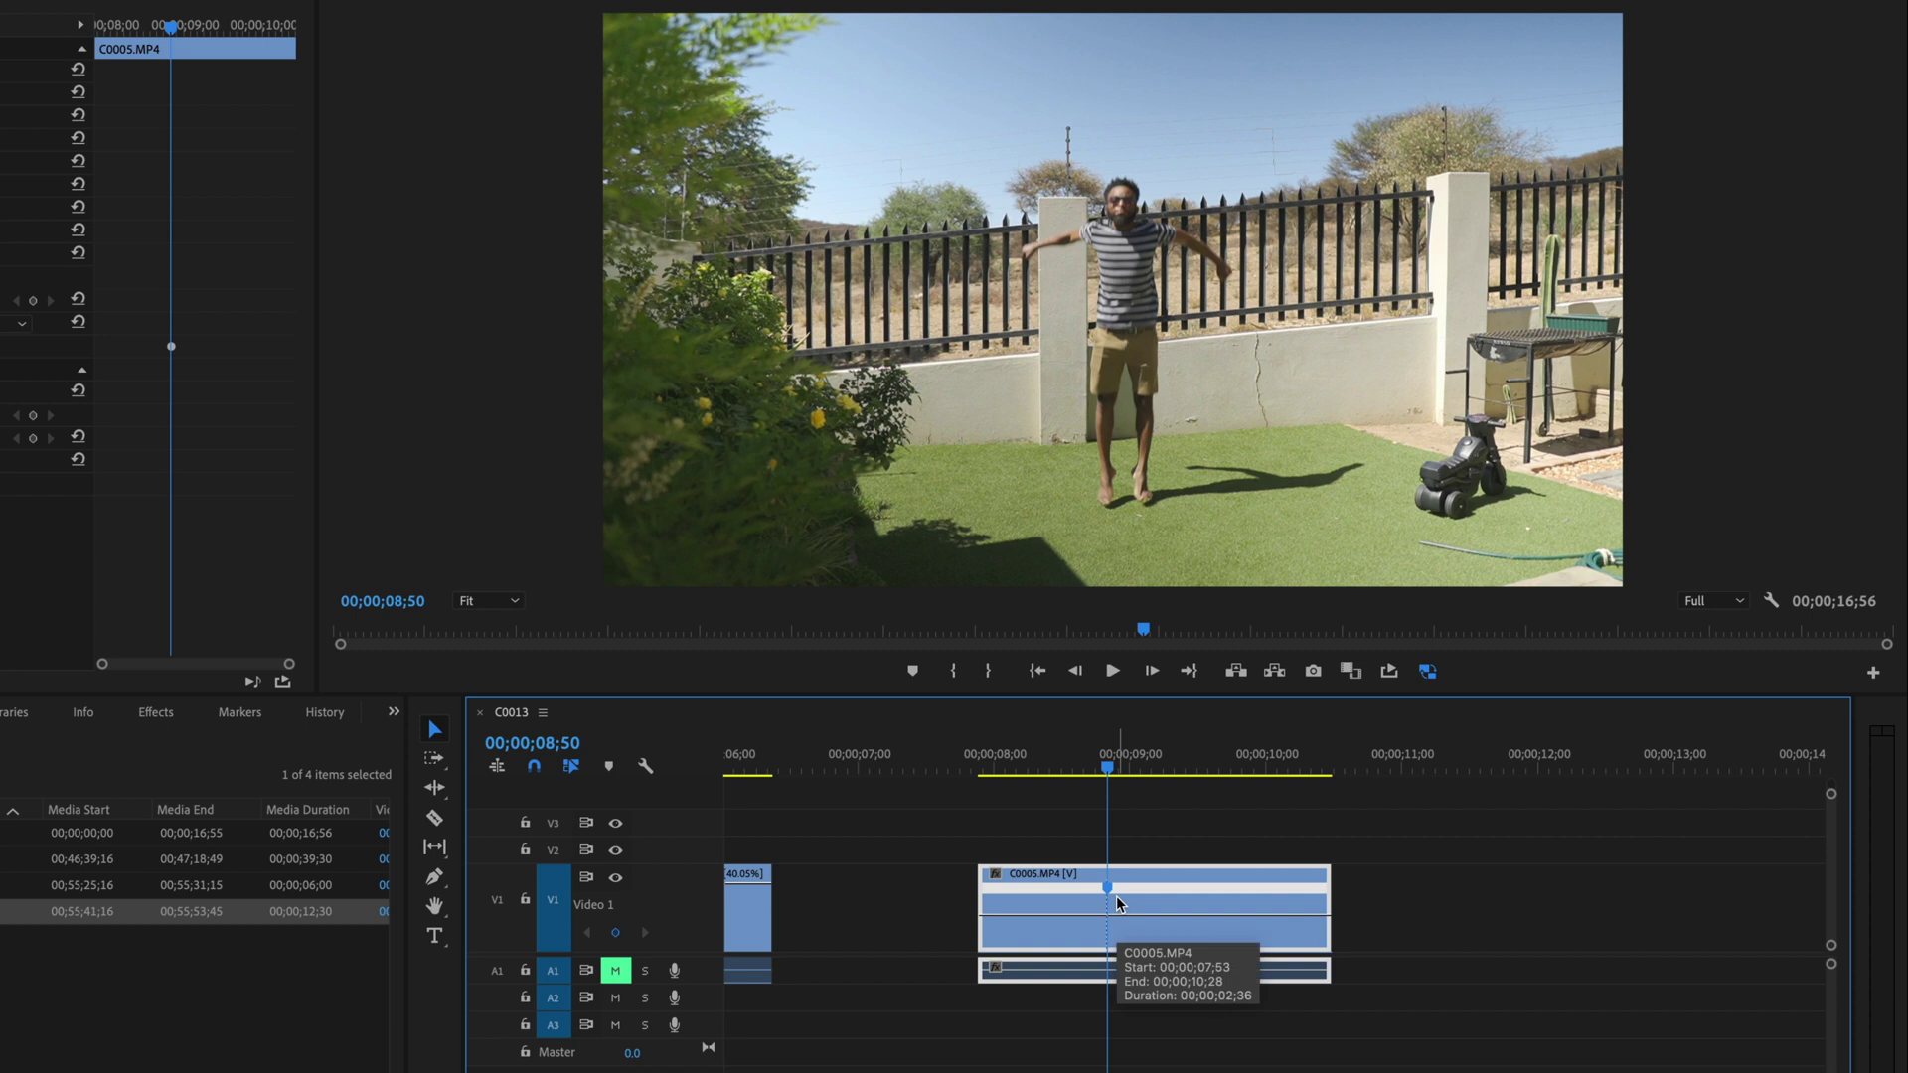
pyautogui.moveTo(1113, 770); pyautogui.dragTo(1166, 775)
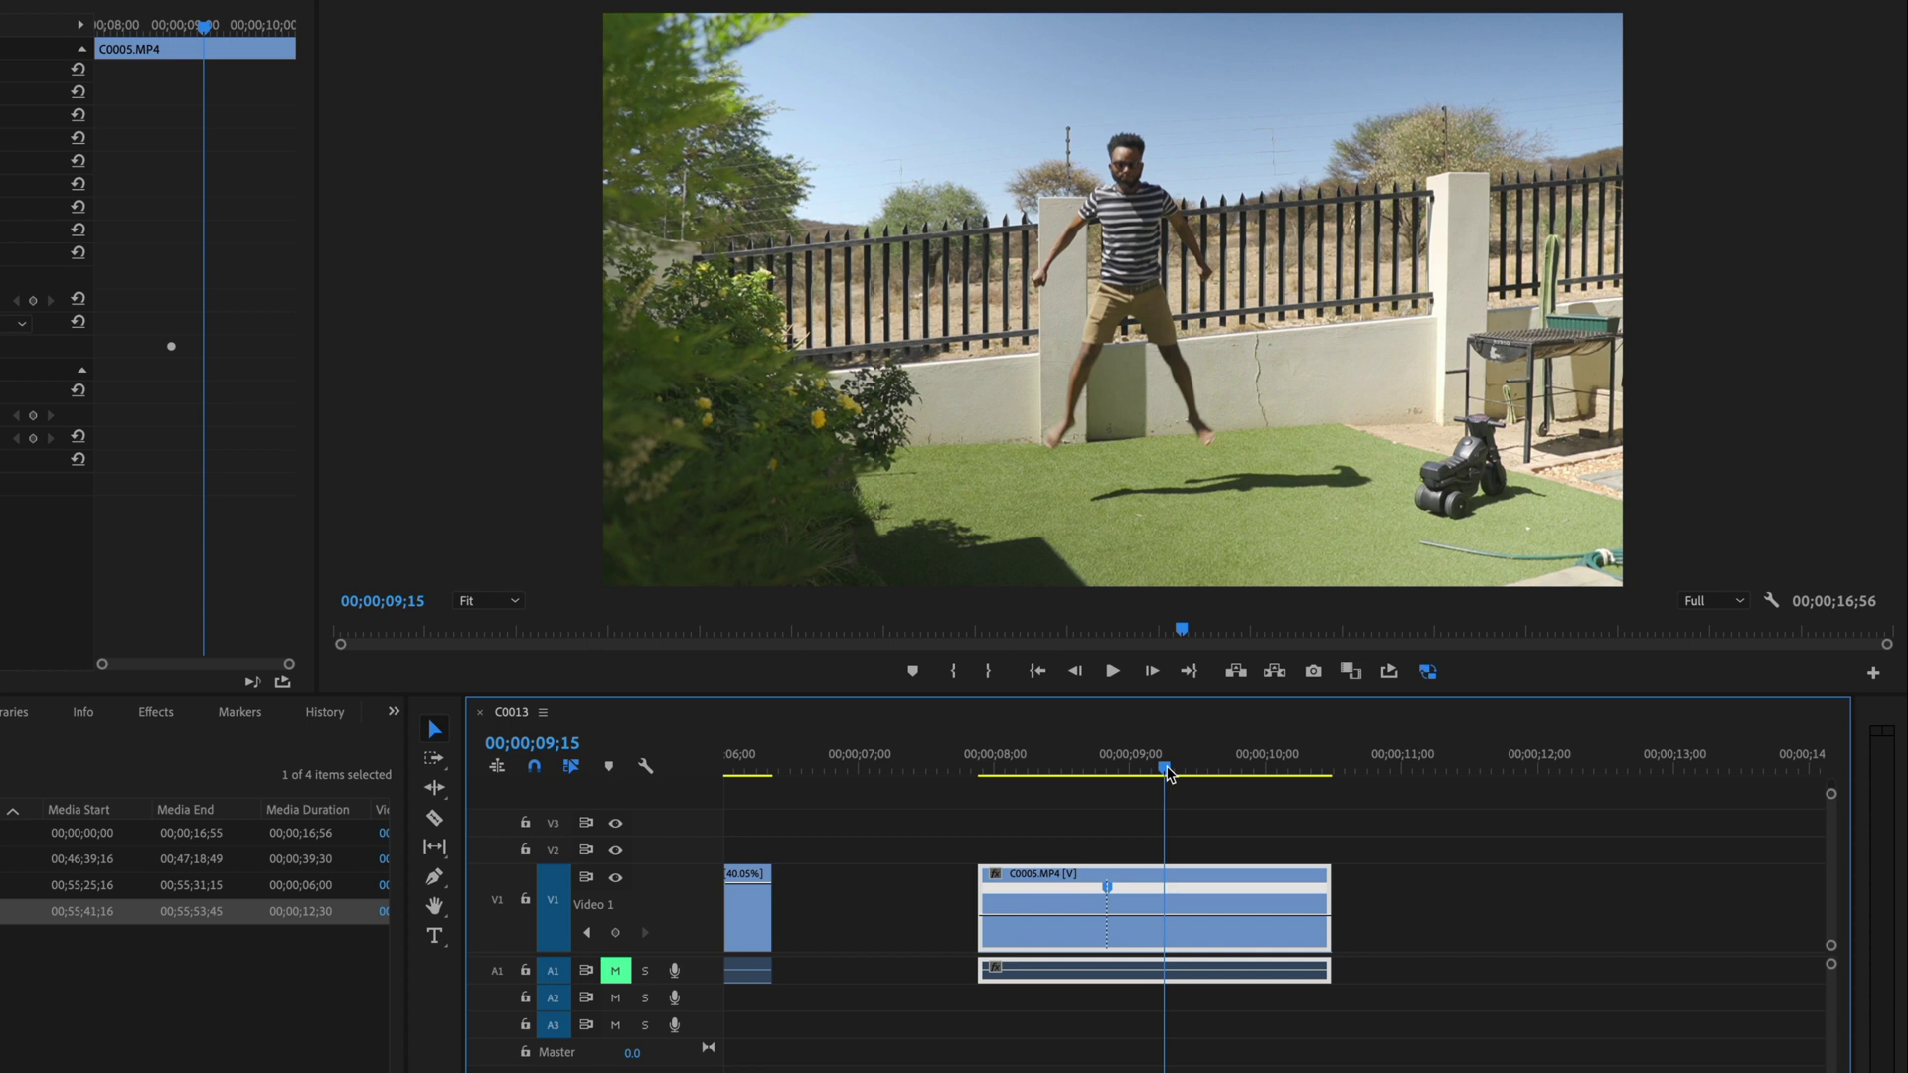
pyautogui.keyDown('ctrl'); pyautogui.click(1168, 922); pyautogui.keyUp('ctrl')
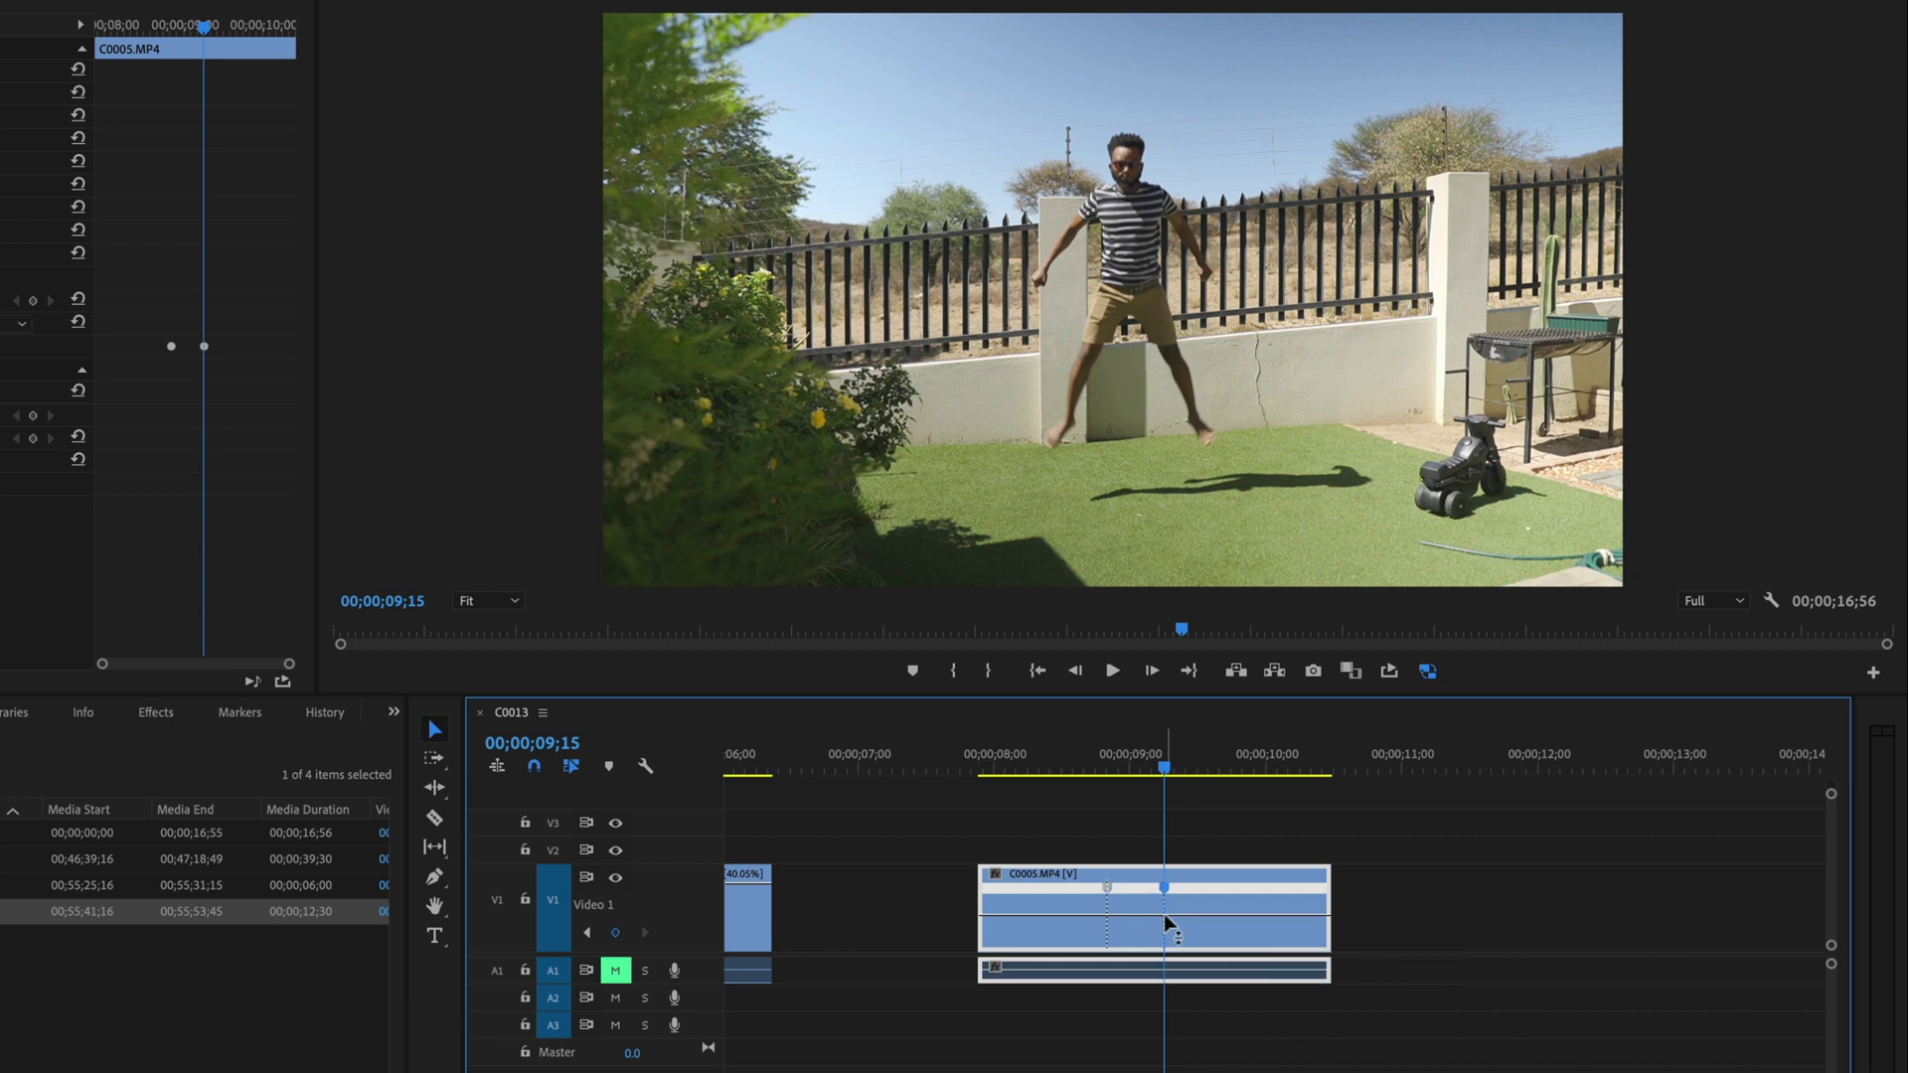
# Lower the speed between the two keyframes on C0005.MP4 to 40%
pyautogui.moveTo(1149, 766)
pyautogui.mouseDown()
pyautogui.moveTo(1092, 775)
pyautogui.moveTo(1181, 779)
pyautogui.mouseUp()
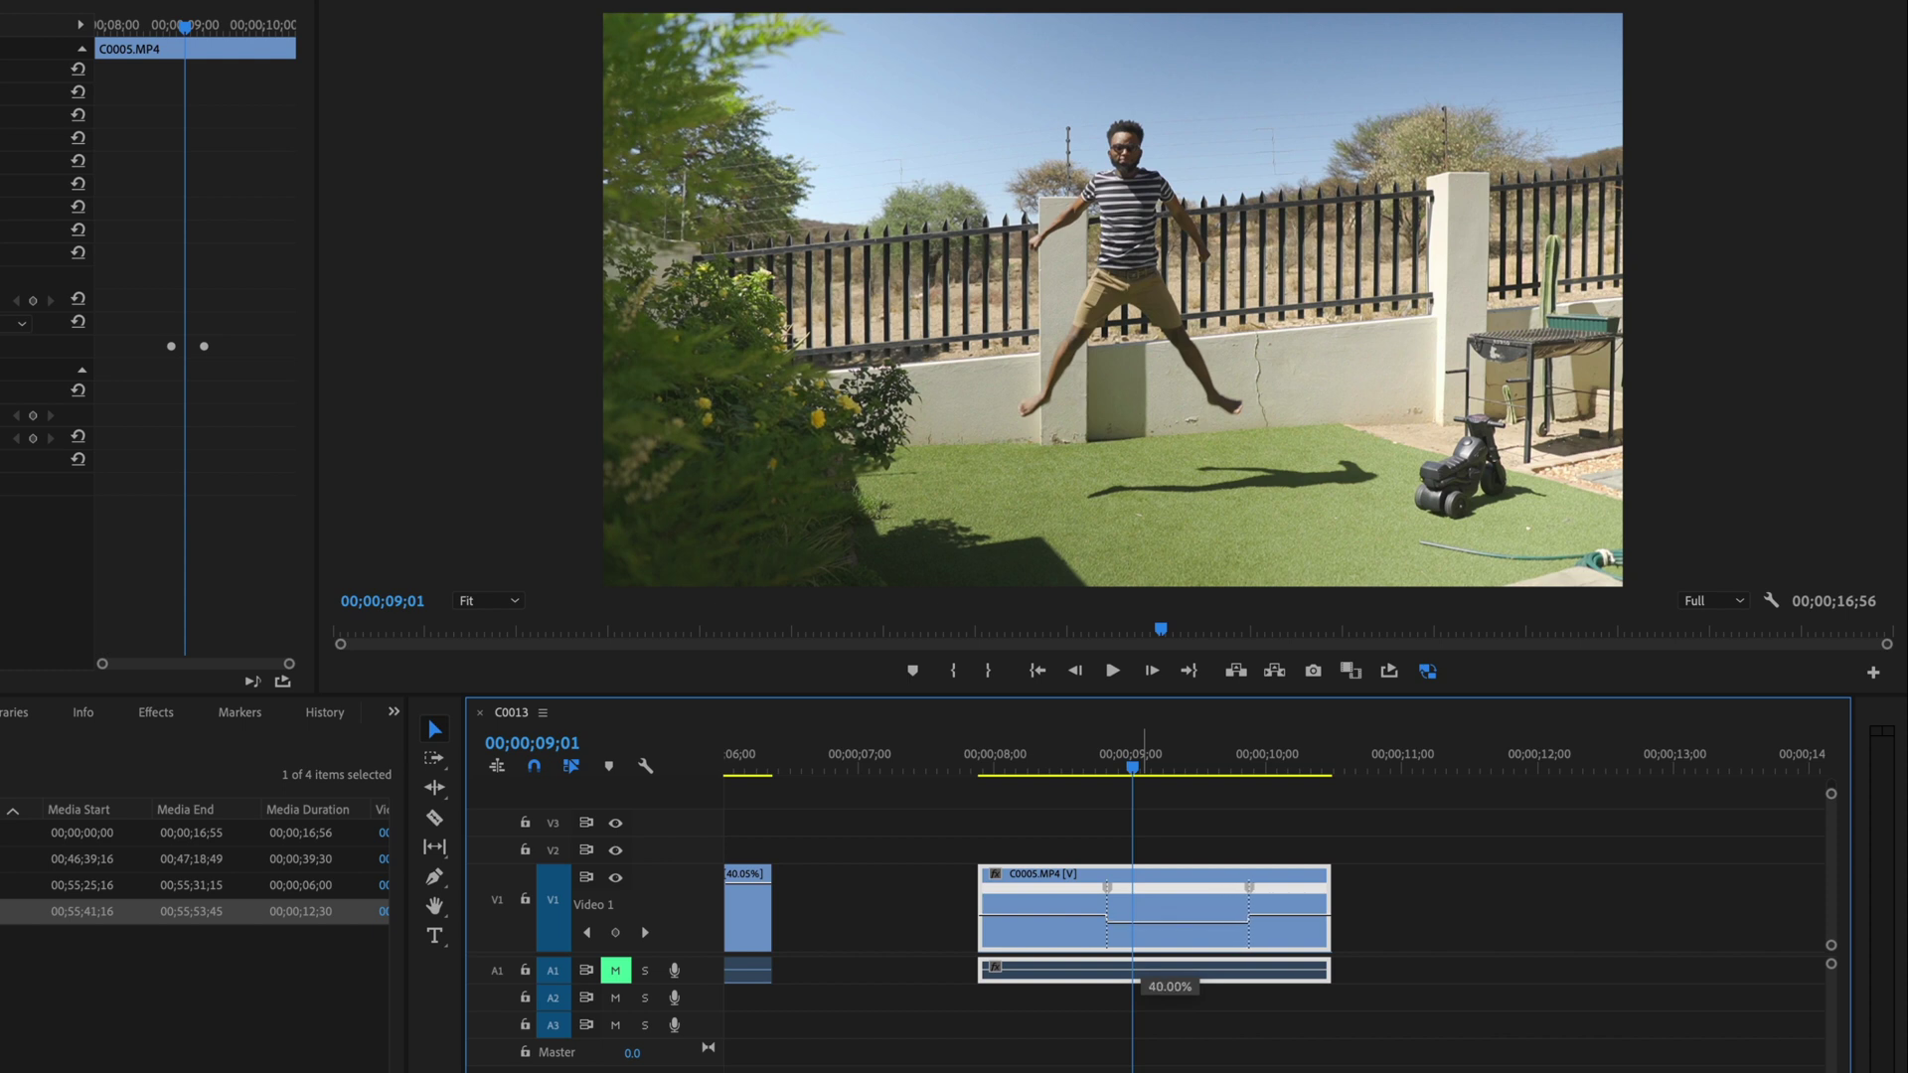
pyautogui.moveTo(1157, 971); pyautogui.dragTo(1158, 974)
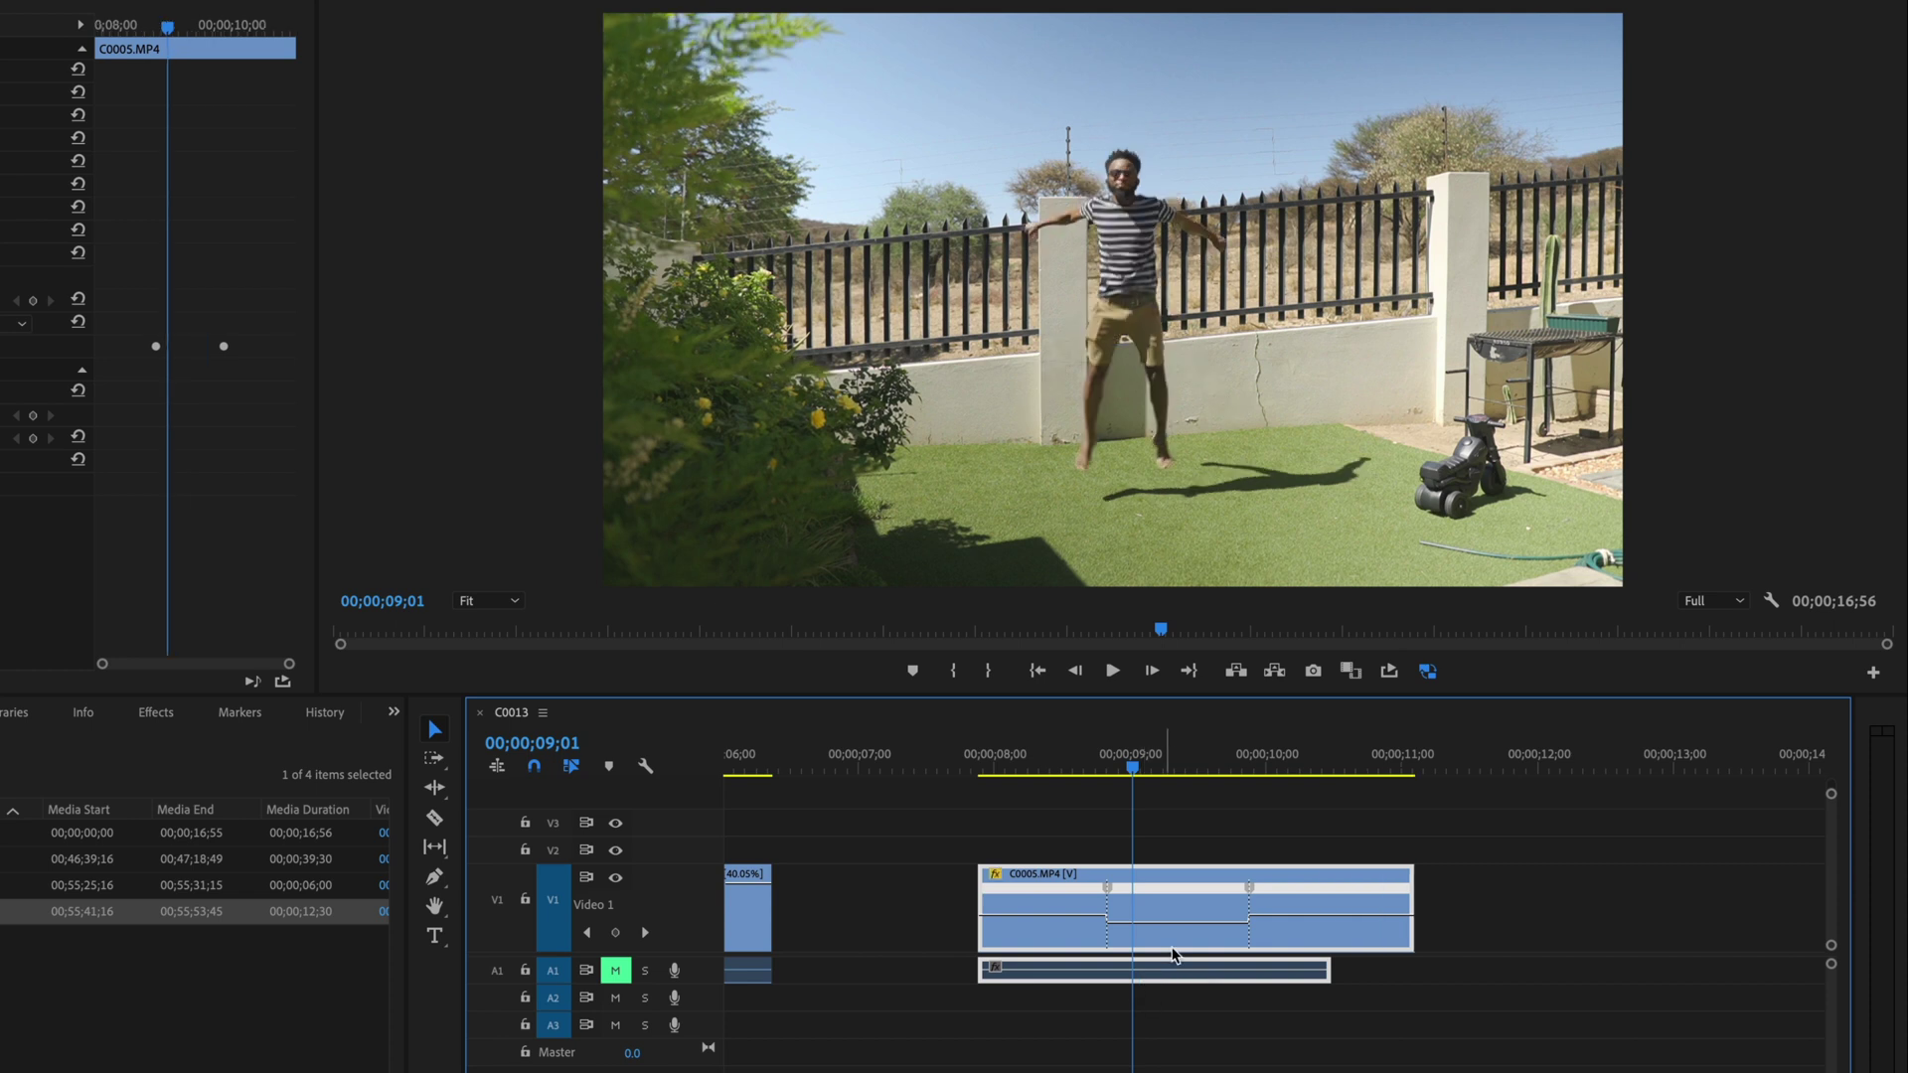
# Play back C0005.MP4 repeatedly from its start to check the speed change between the keyframes
pyautogui.moveTo(1023, 771); pyautogui.dragTo(987, 777)
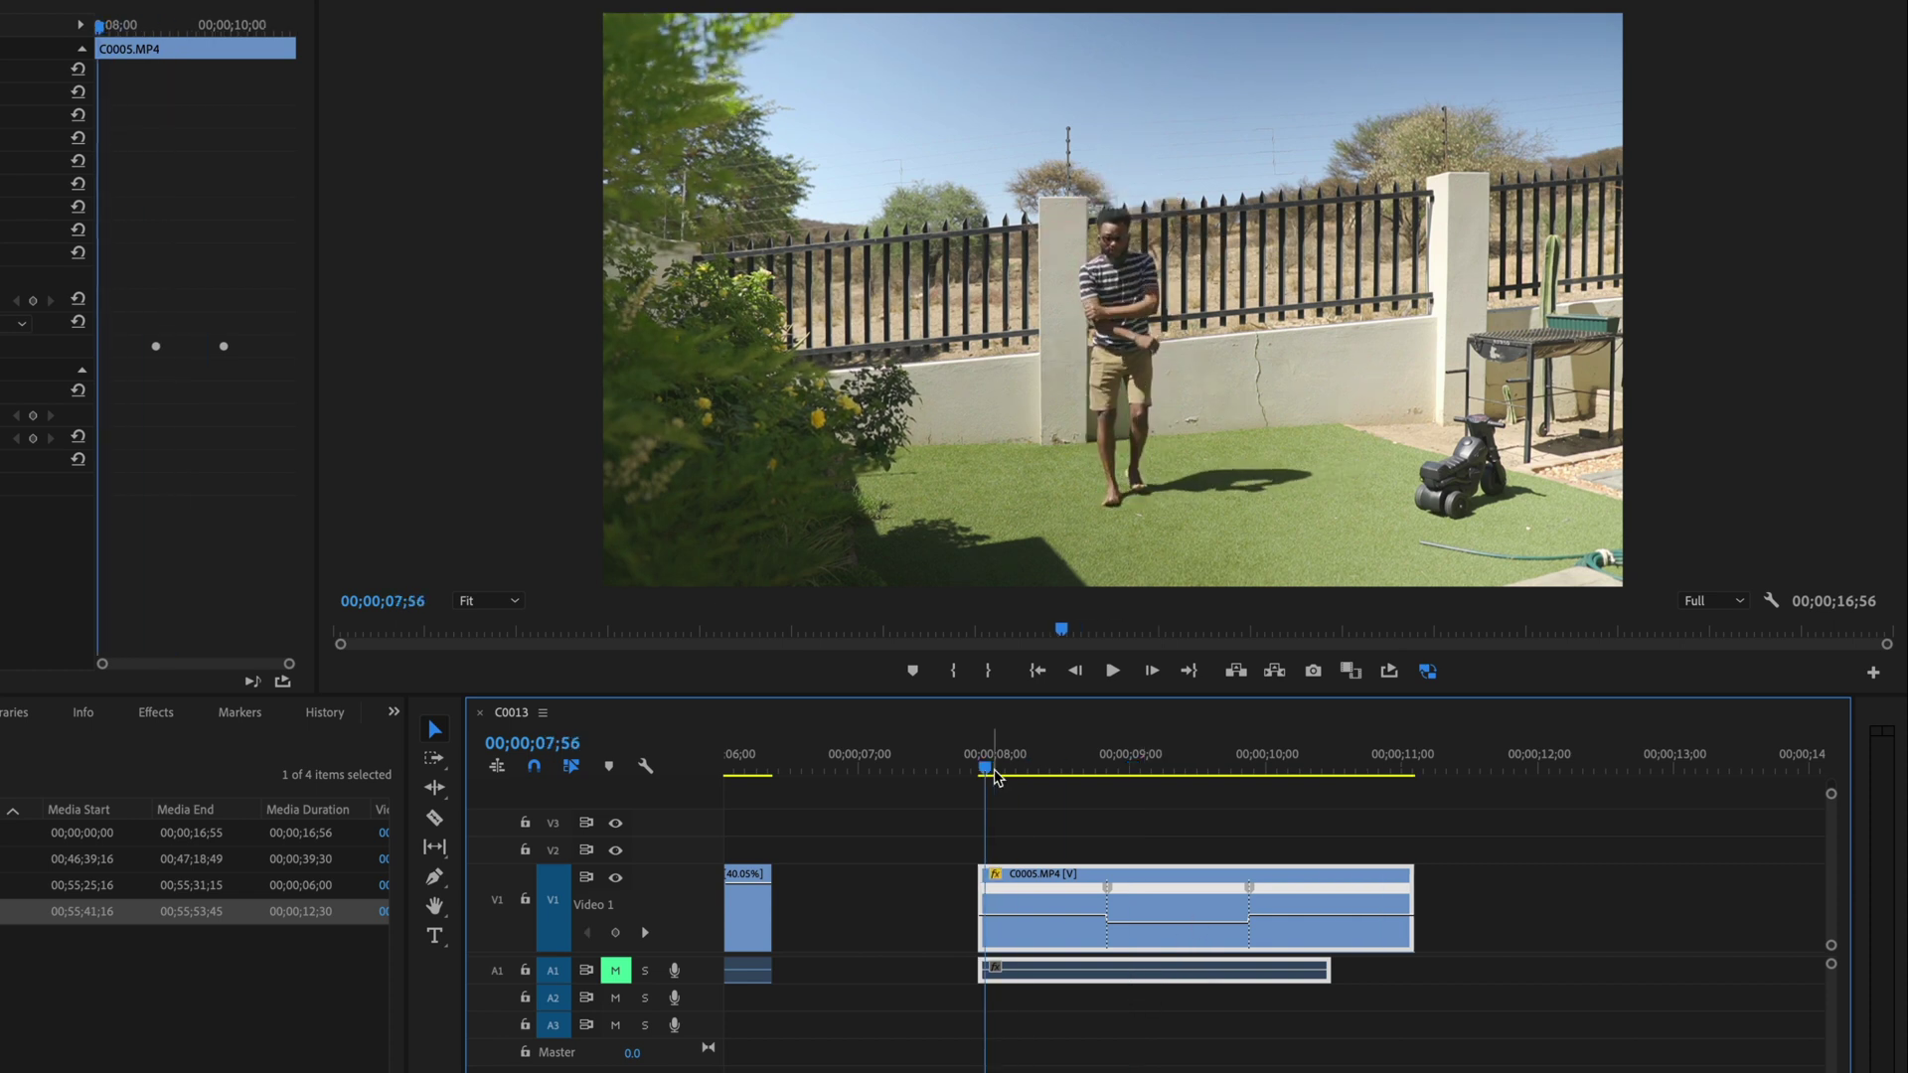
pyautogui.press('space')
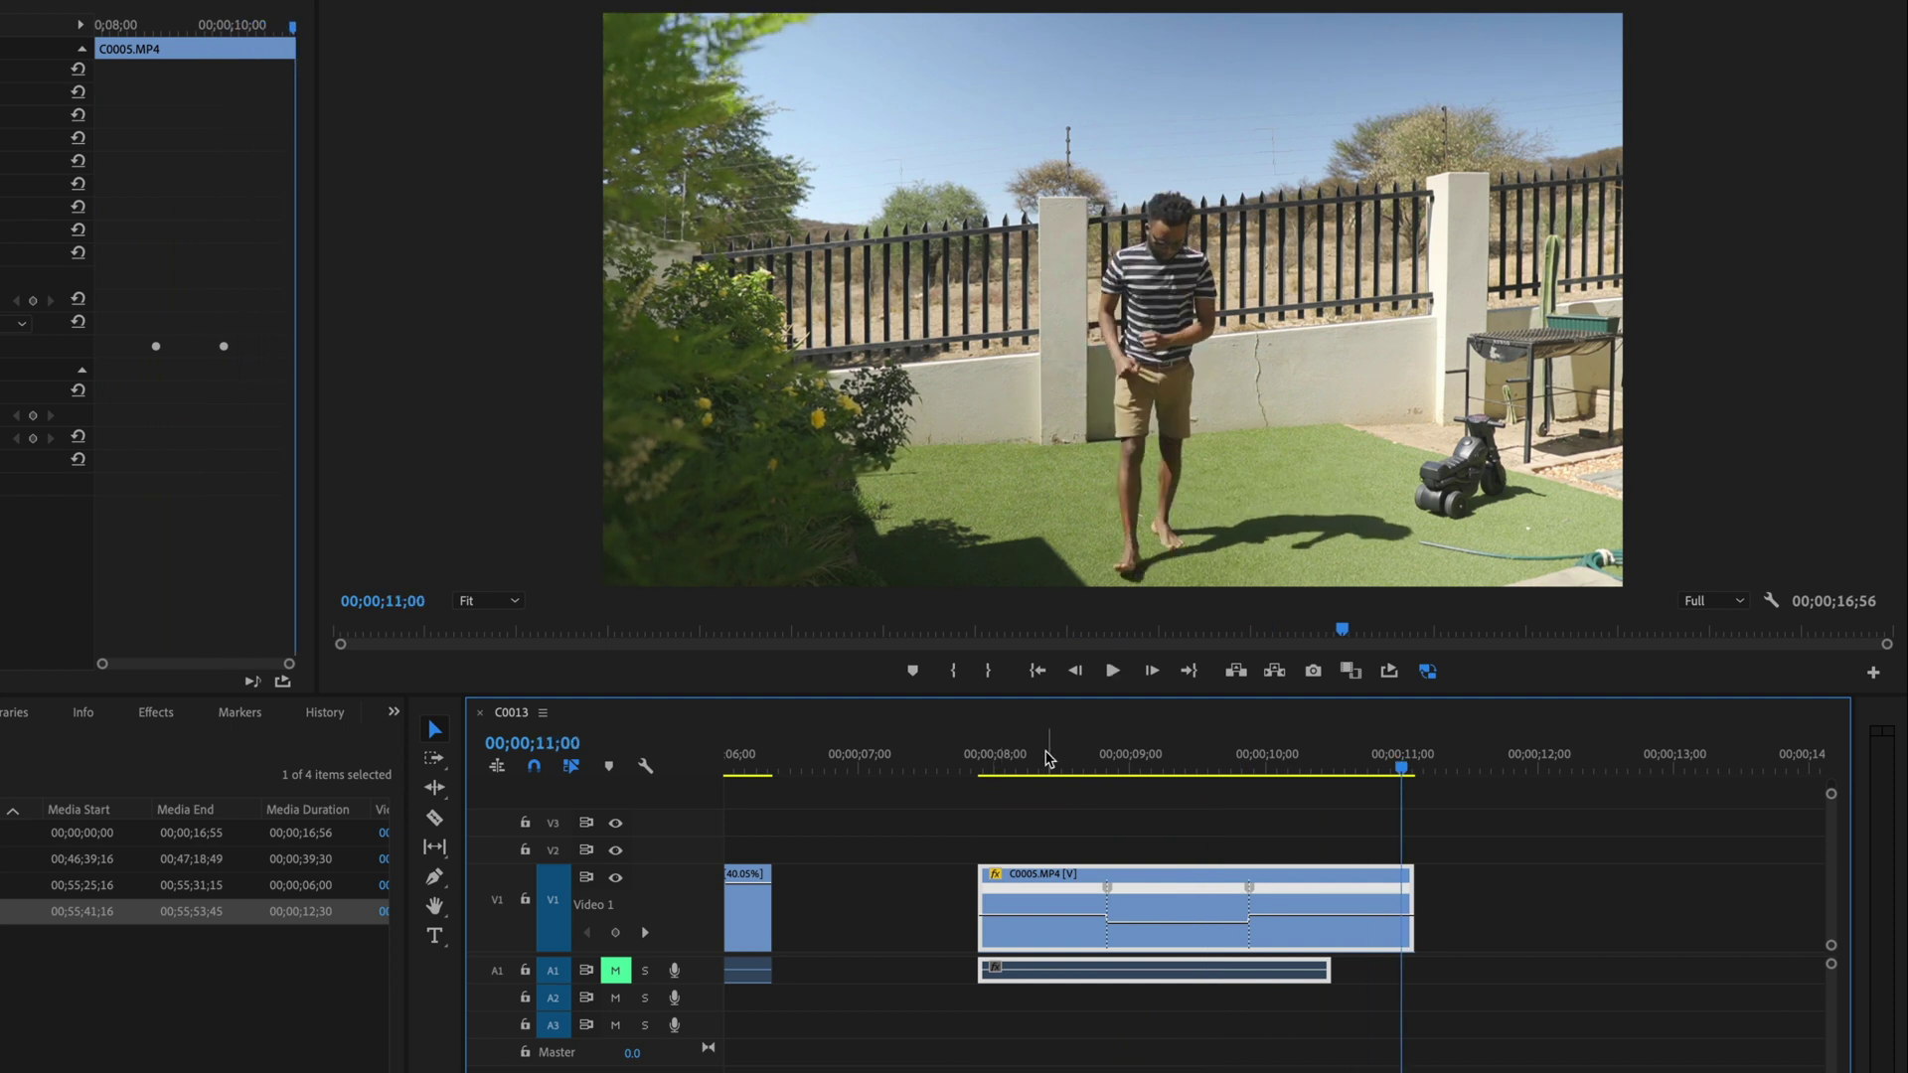
pyautogui.click(1008, 767)
pyautogui.moveTo(1007, 767); pyautogui.dragTo(987, 766)
pyautogui.press('space')
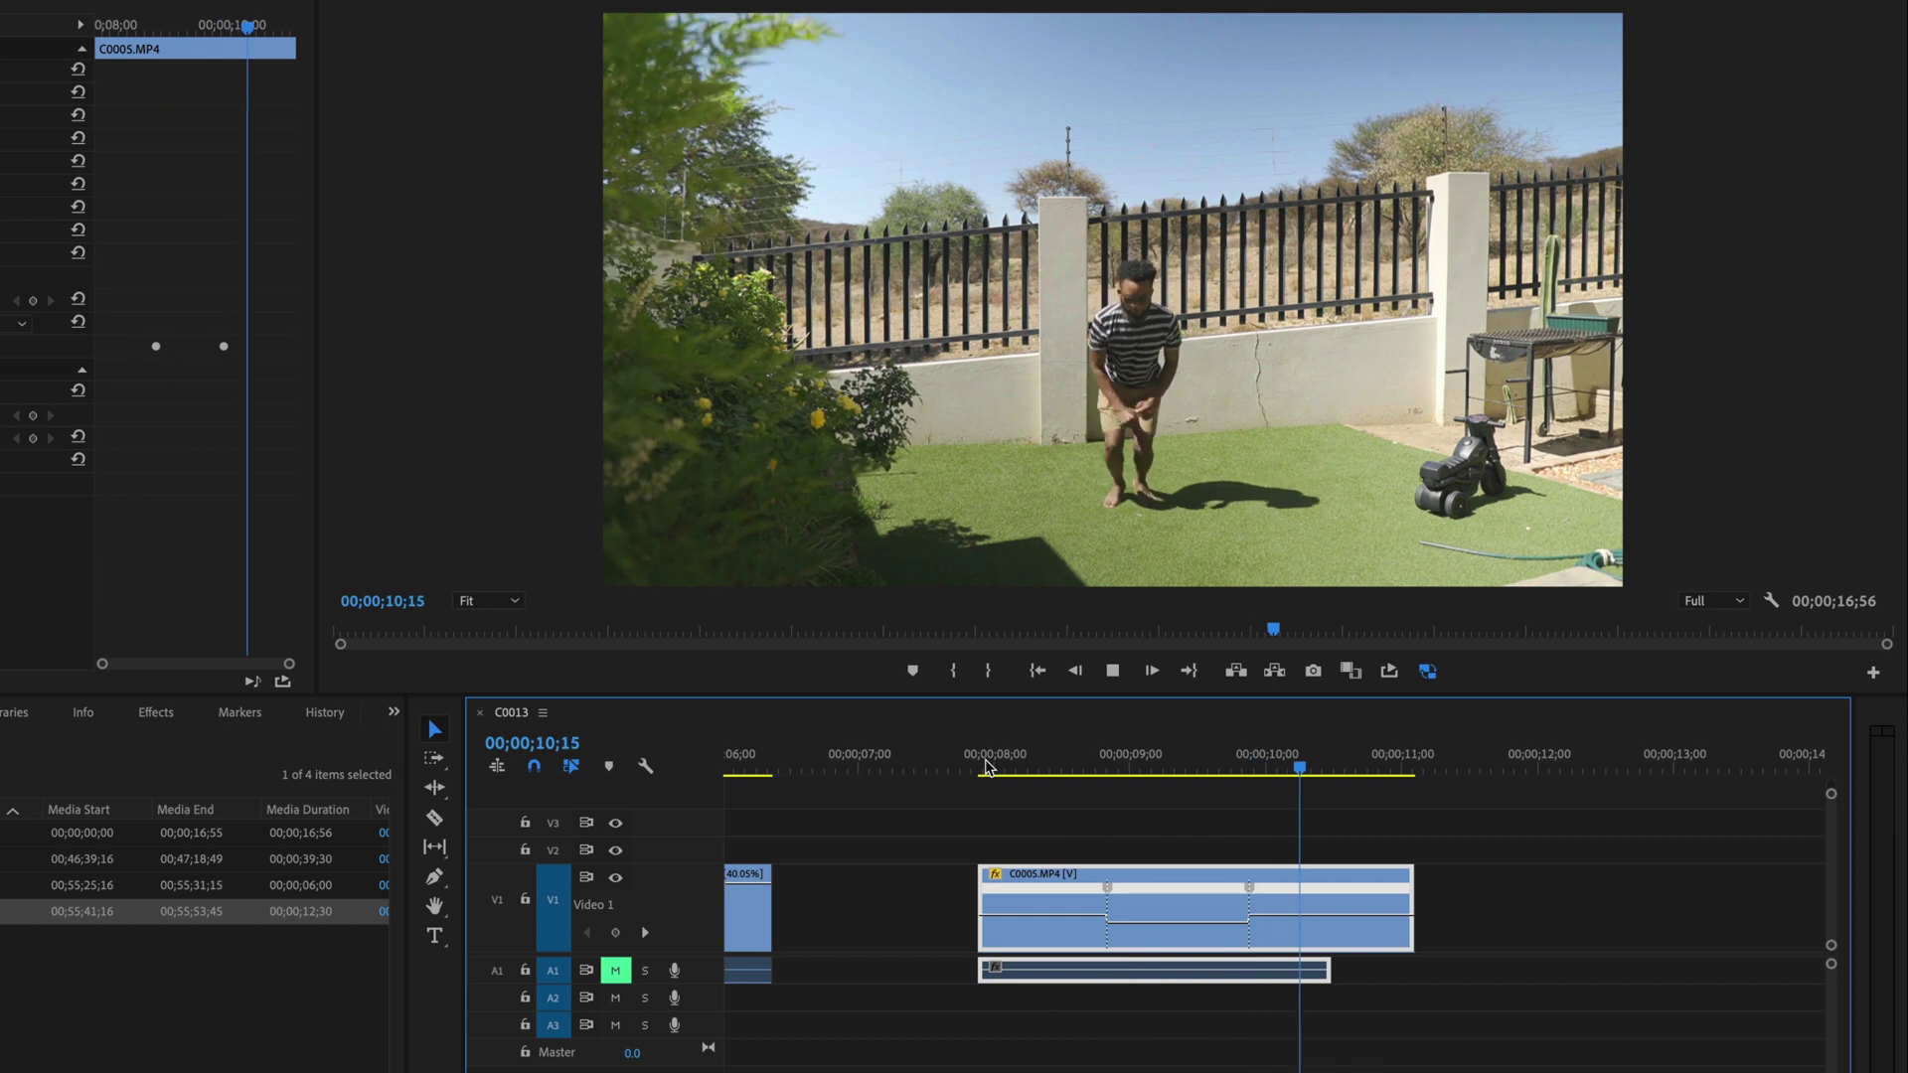
pyautogui.press('space')
pyautogui.click(990, 768)
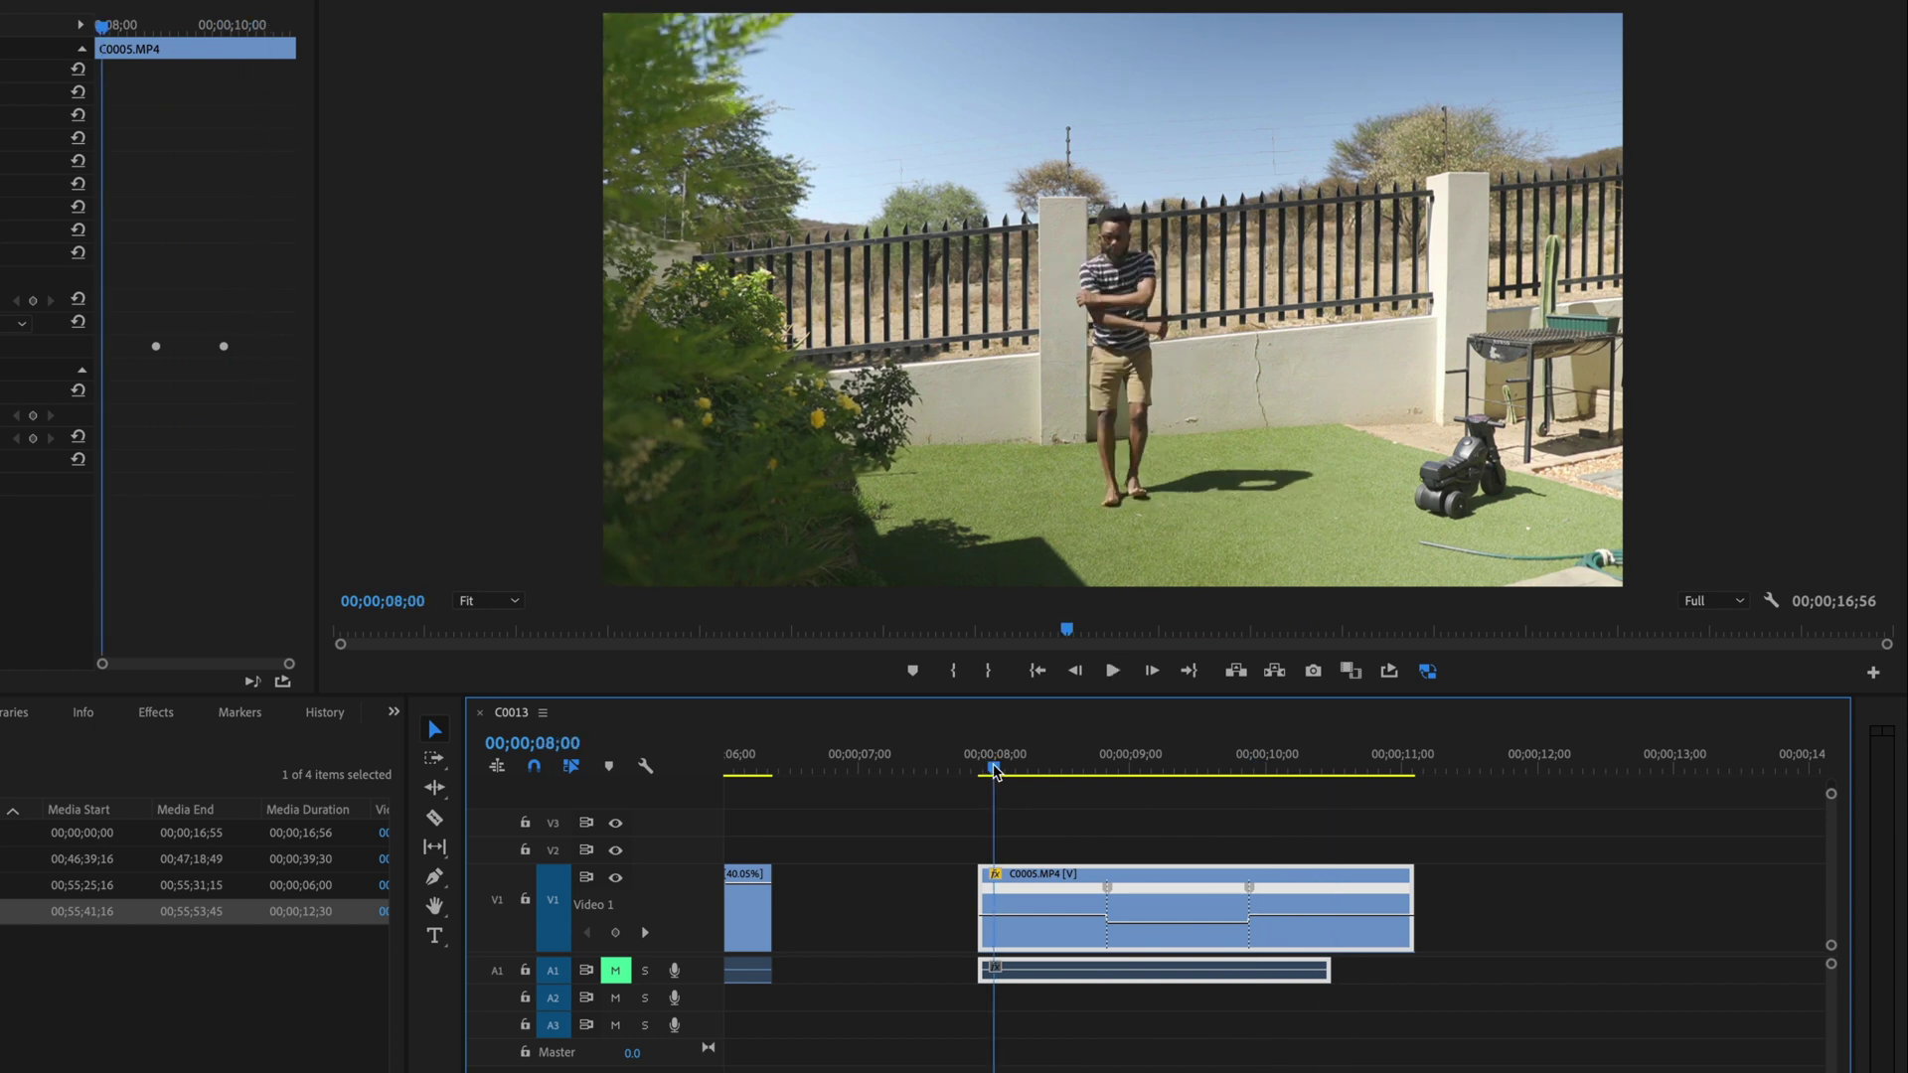
pyautogui.press('space')
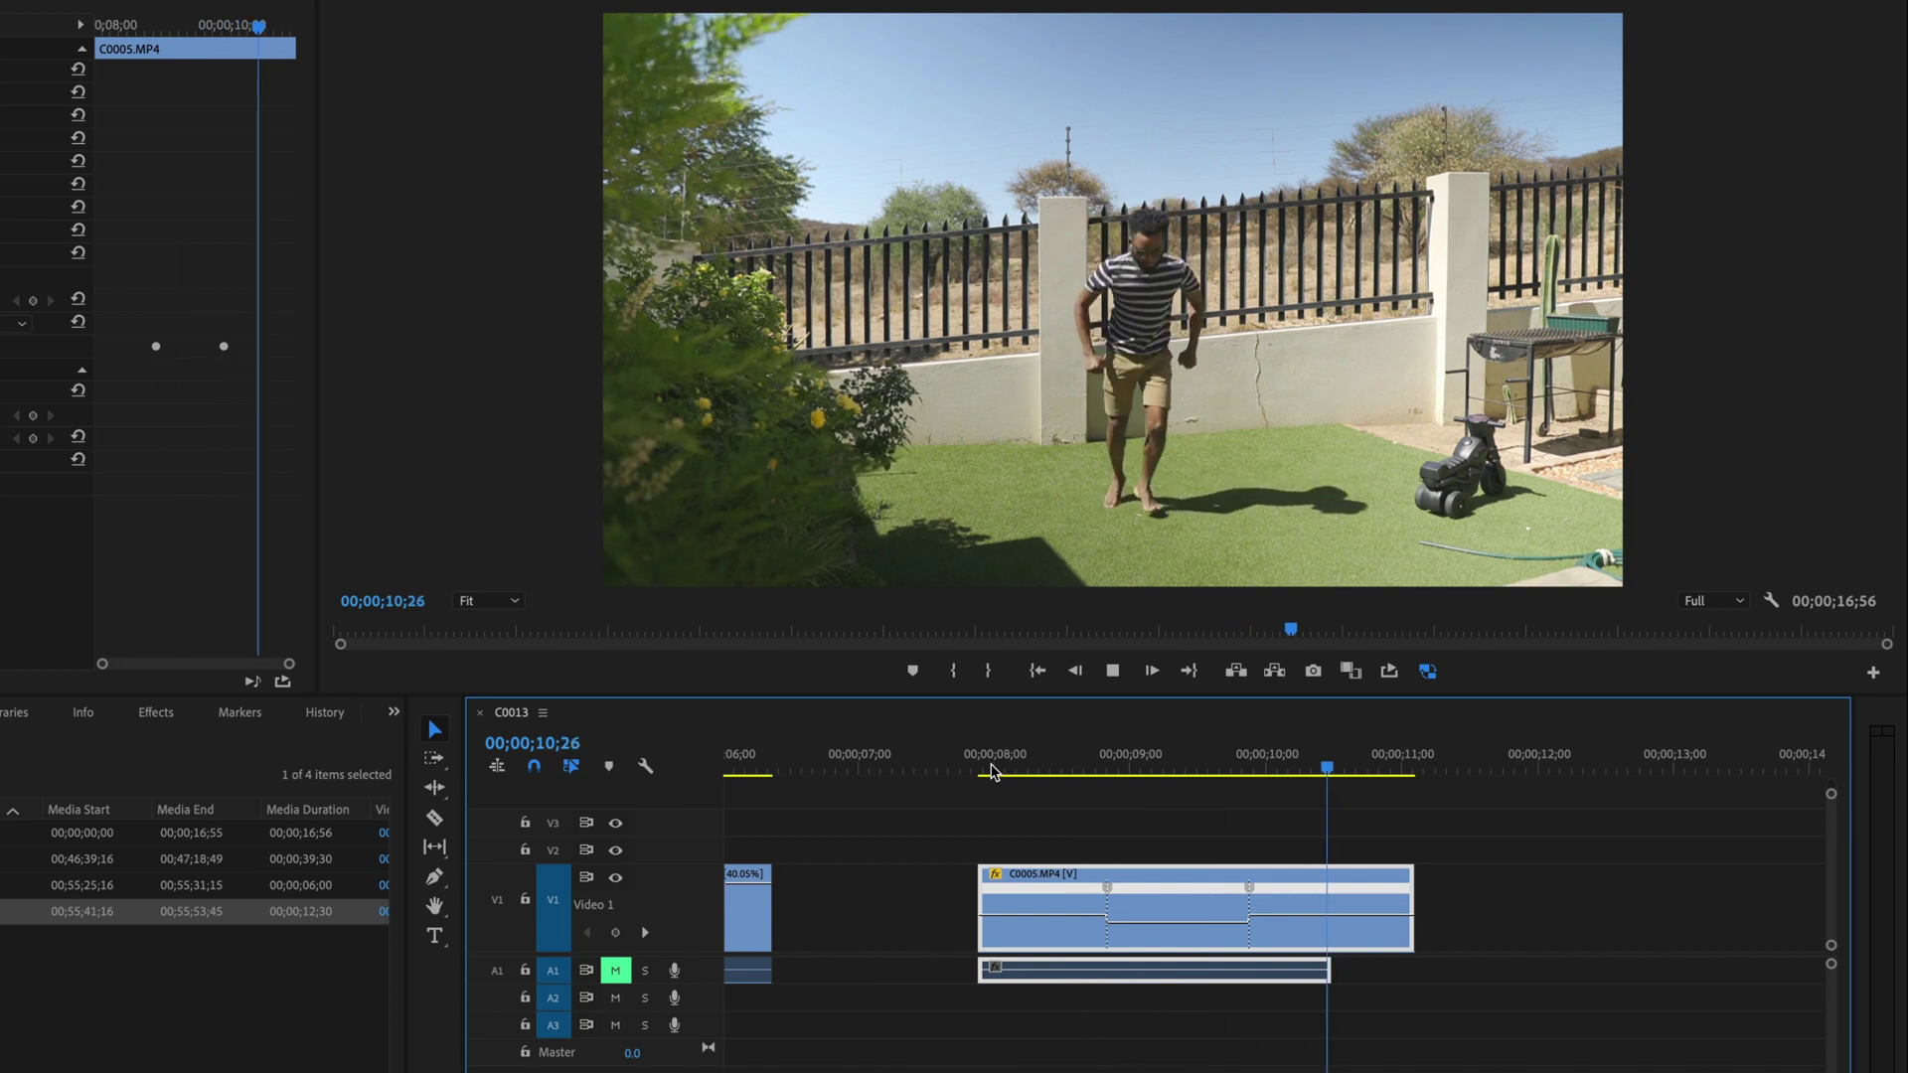
# Split the first speed keyframe on C0005.MP4 to create a gradual ramp into the slow section
pyautogui.click(1137, 882)
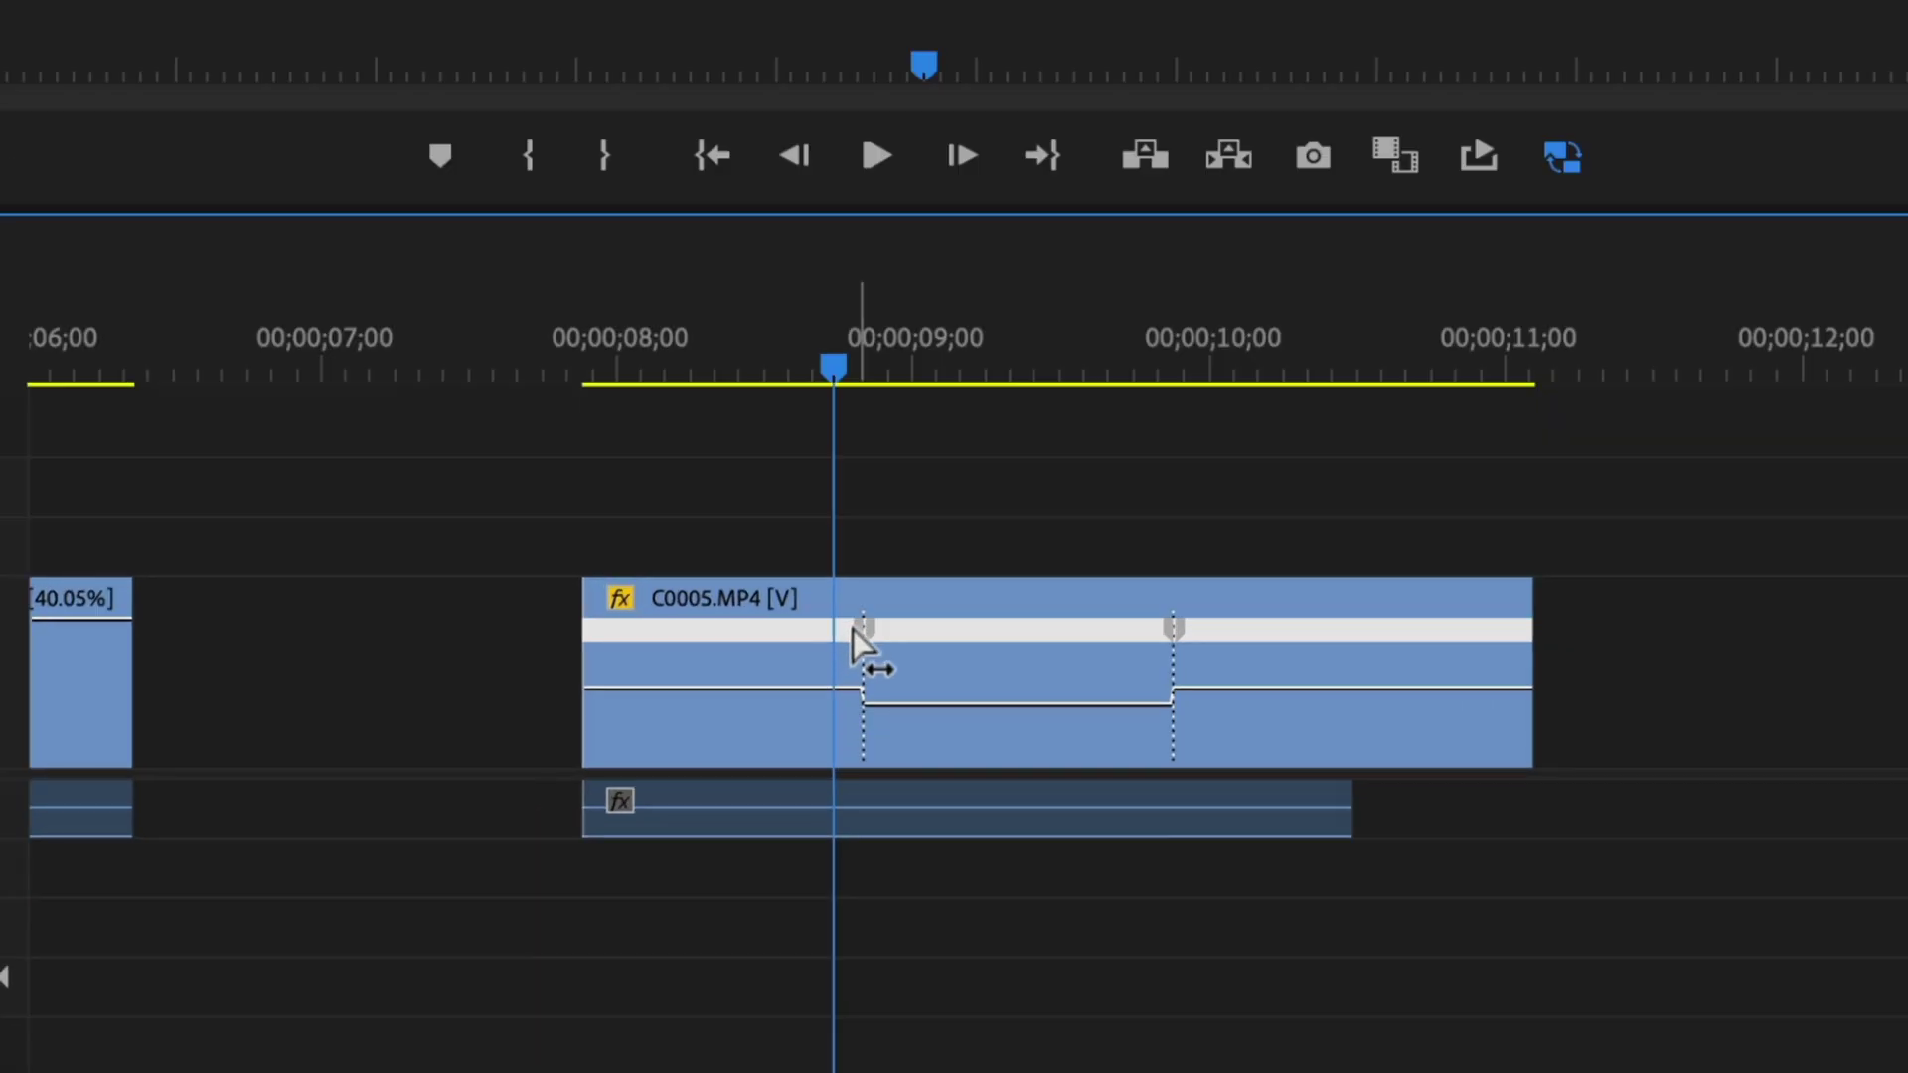
pyautogui.moveTo(1106, 887); pyautogui.dragTo(1095, 891)
pyautogui.moveTo(835, 636)
pyautogui.mouseDown()
pyautogui.moveTo(896, 660)
pyautogui.moveTo(814, 634)
pyautogui.mouseUp()
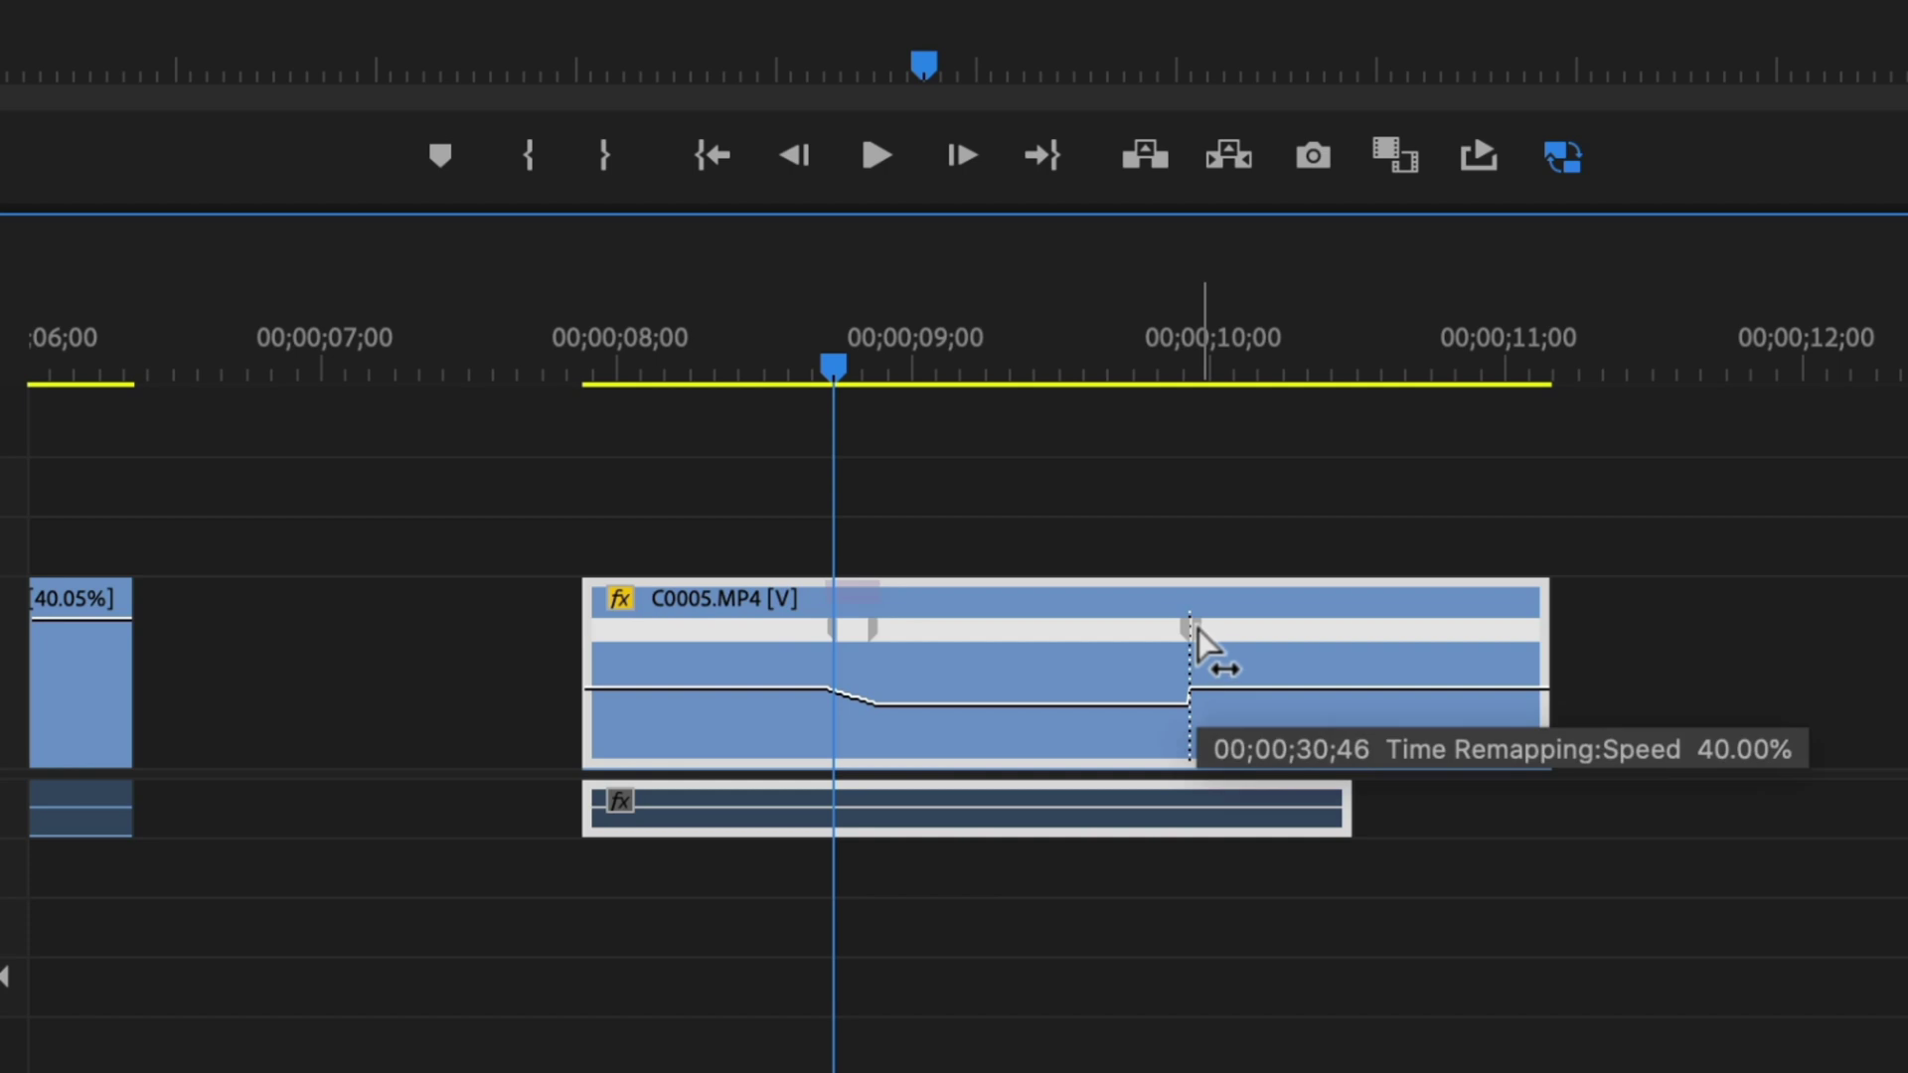
# Split the second speed keyframe on C0005.MP4 into a gradual ramp out of the slow section, and play back the clip from its start
pyautogui.moveTo(1199, 629)
pyautogui.mouseDown()
pyautogui.moveTo(1269, 652)
pyautogui.moveTo(1226, 635)
pyautogui.mouseUp()
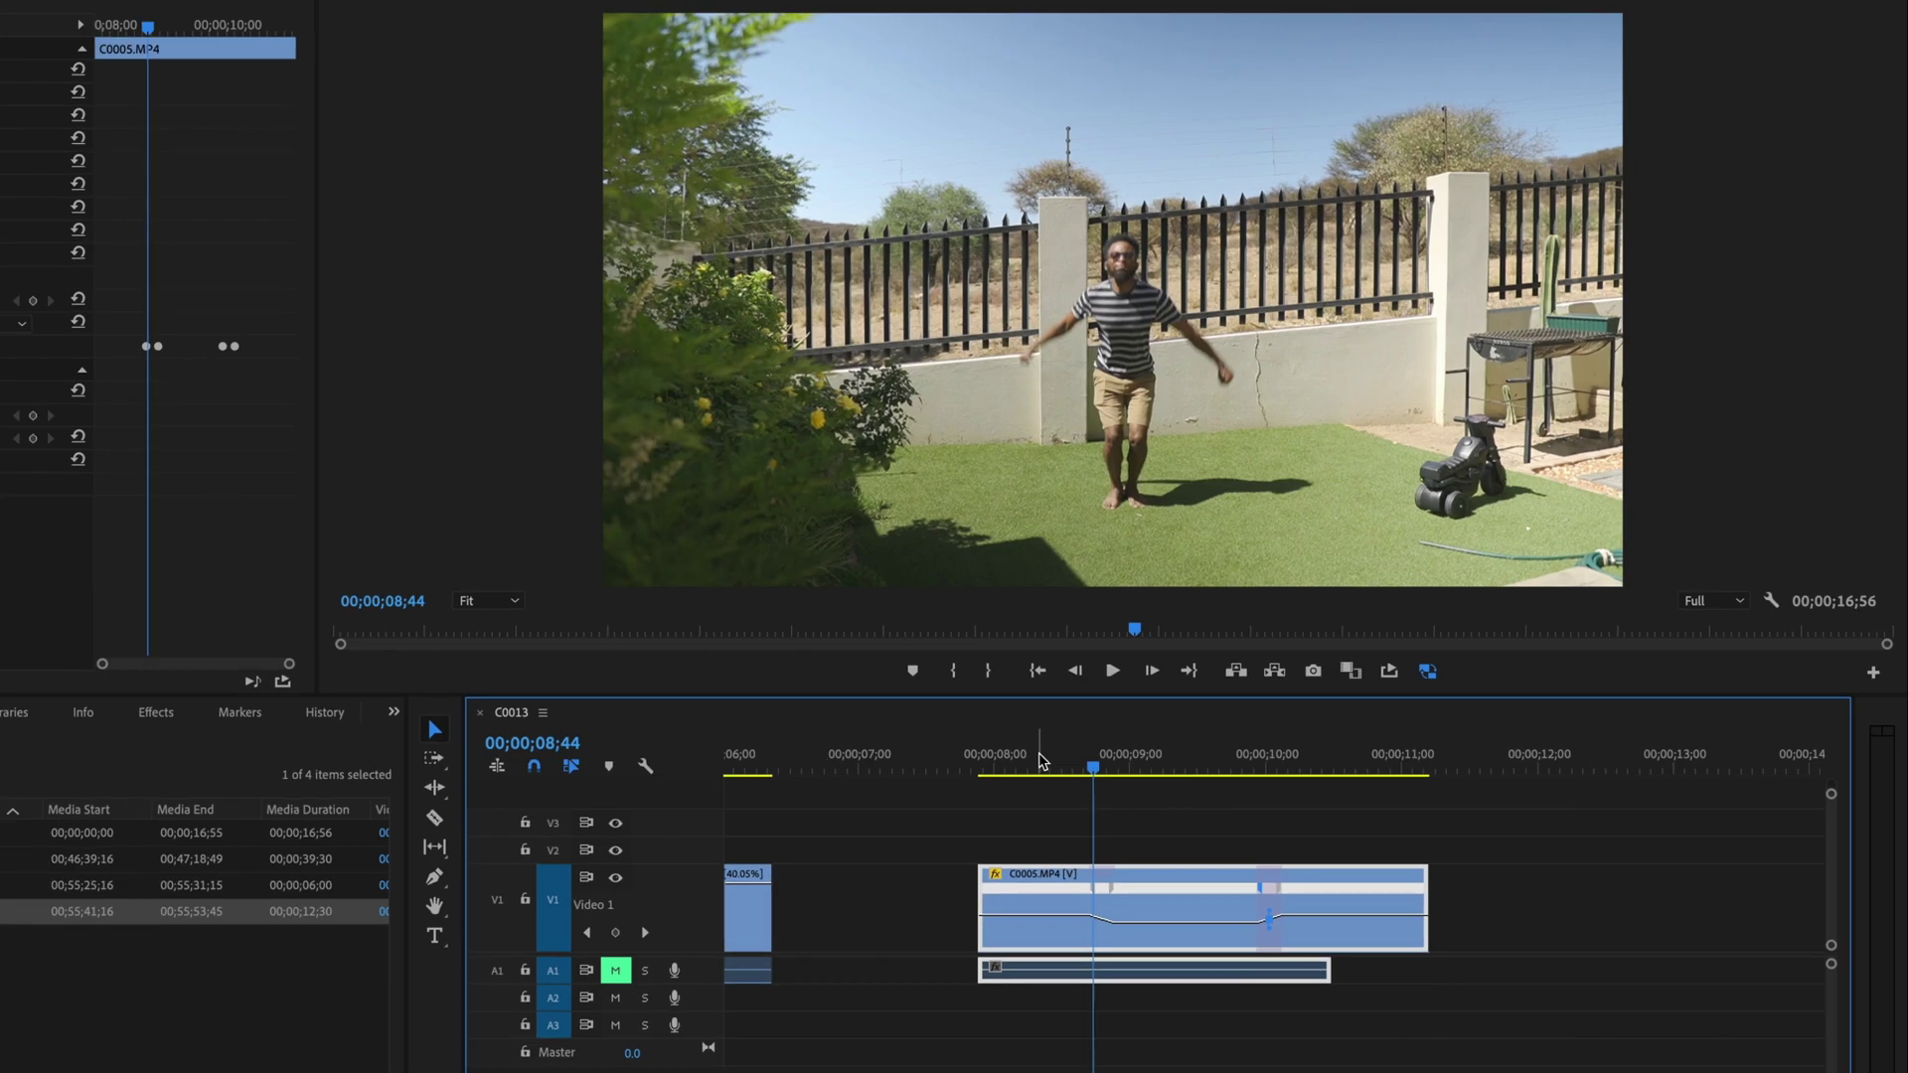
pyautogui.moveTo(1042, 761); pyautogui.dragTo(987, 767)
pyautogui.press('space')
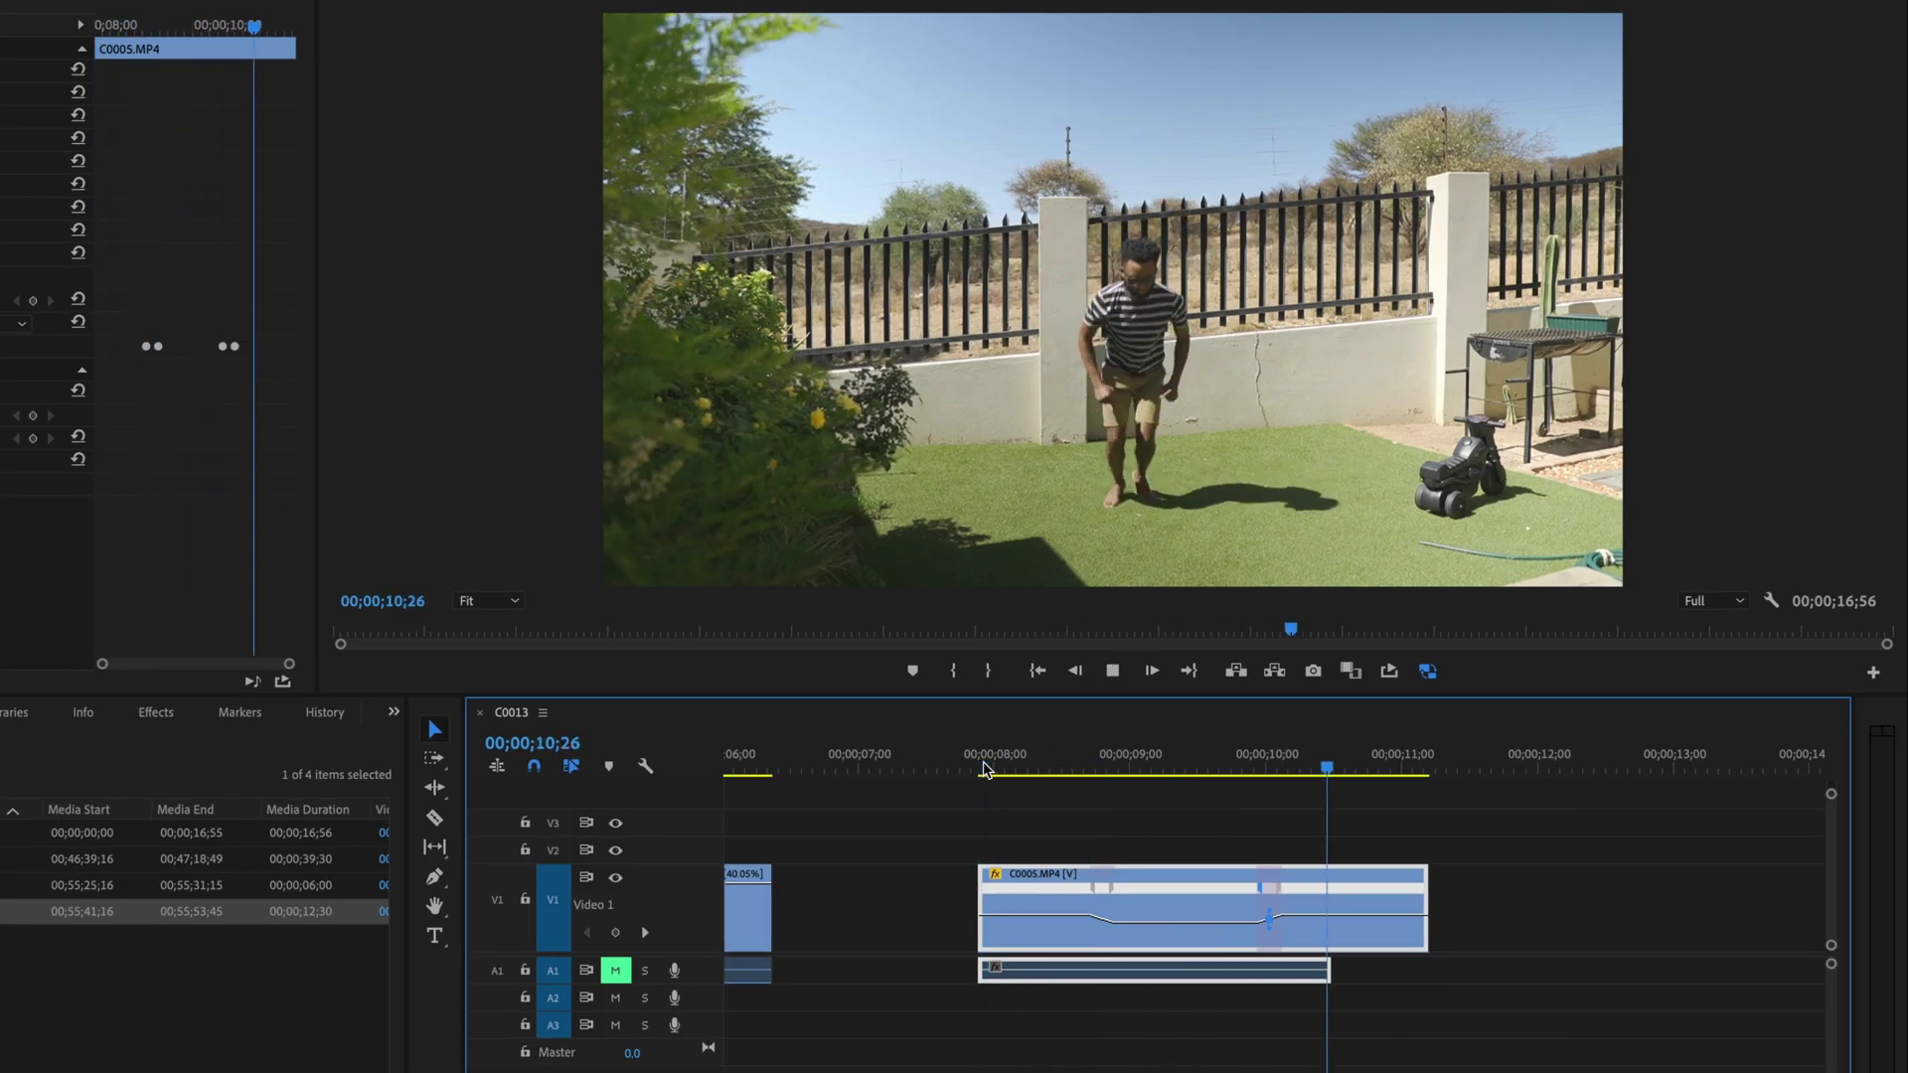
pyautogui.click(1010, 767)
pyautogui.click(988, 773)
pyautogui.press('space')
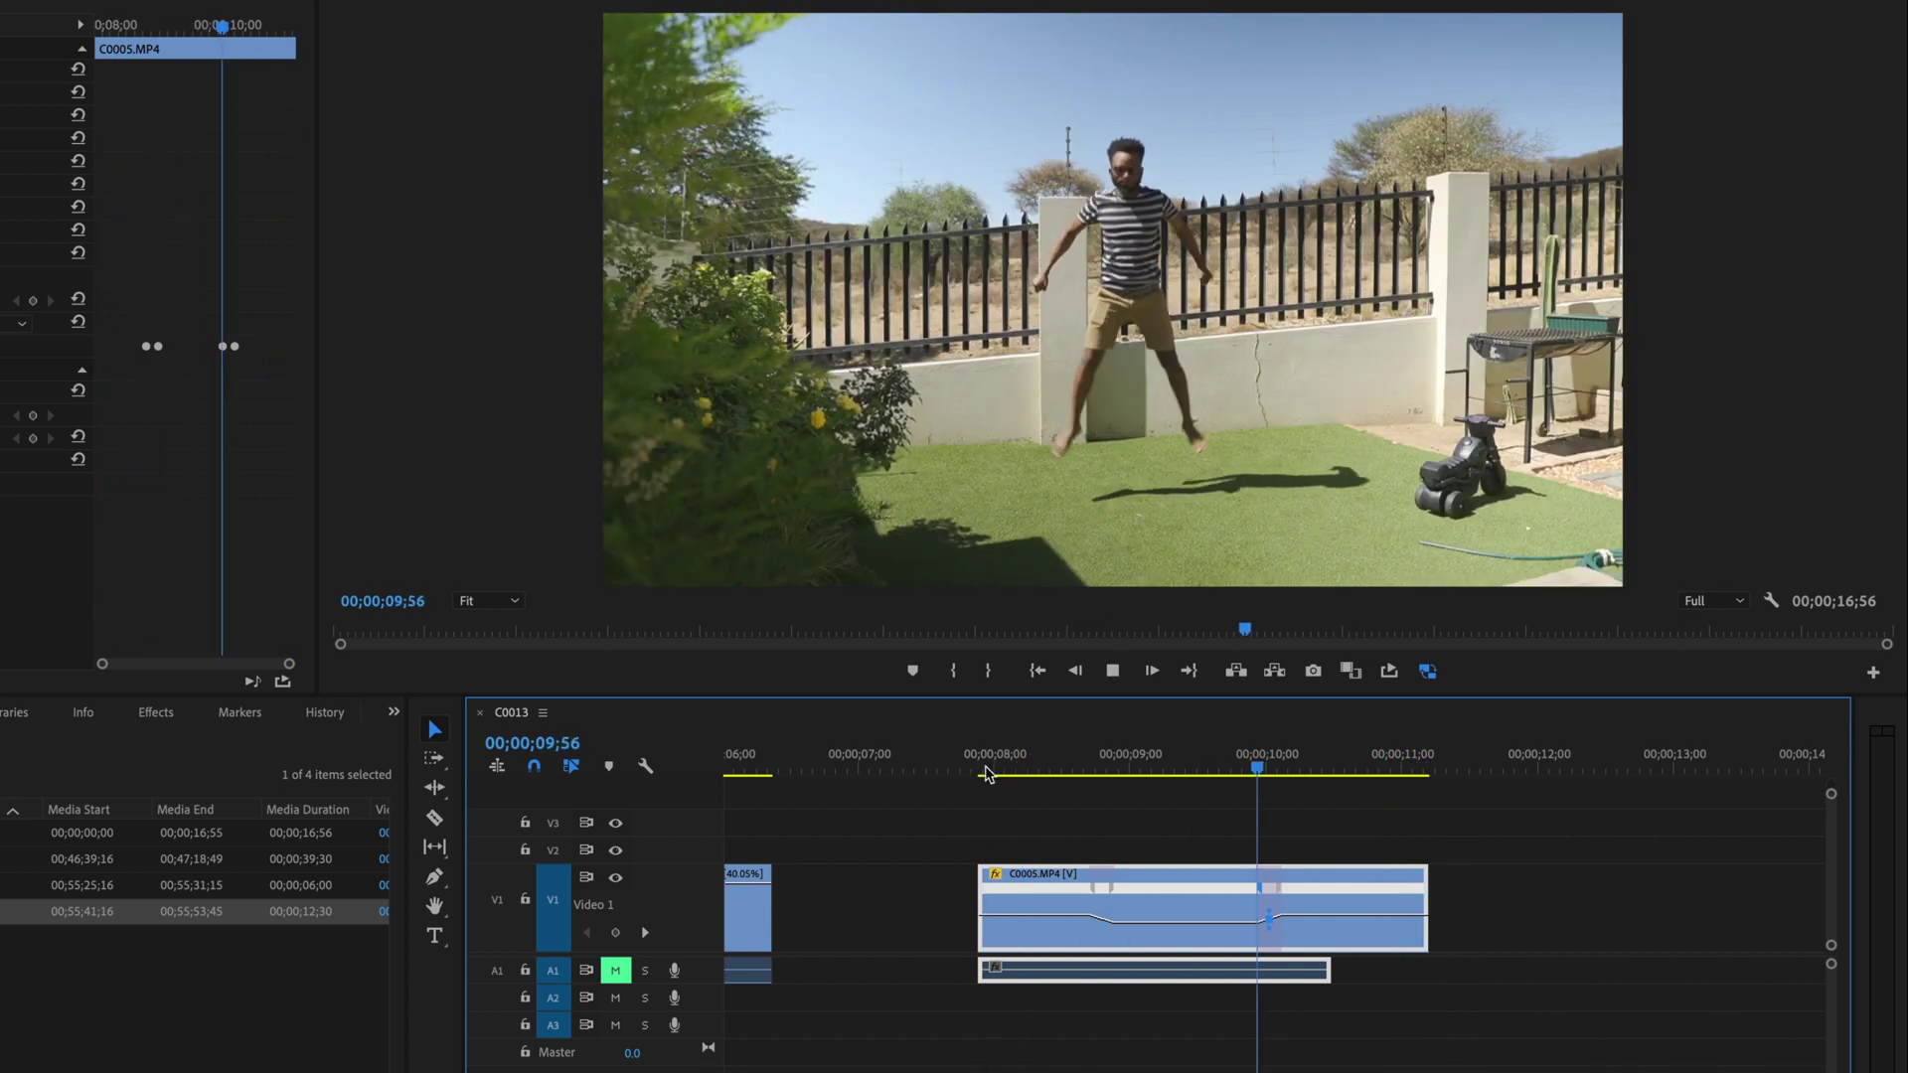
pyautogui.press('space')
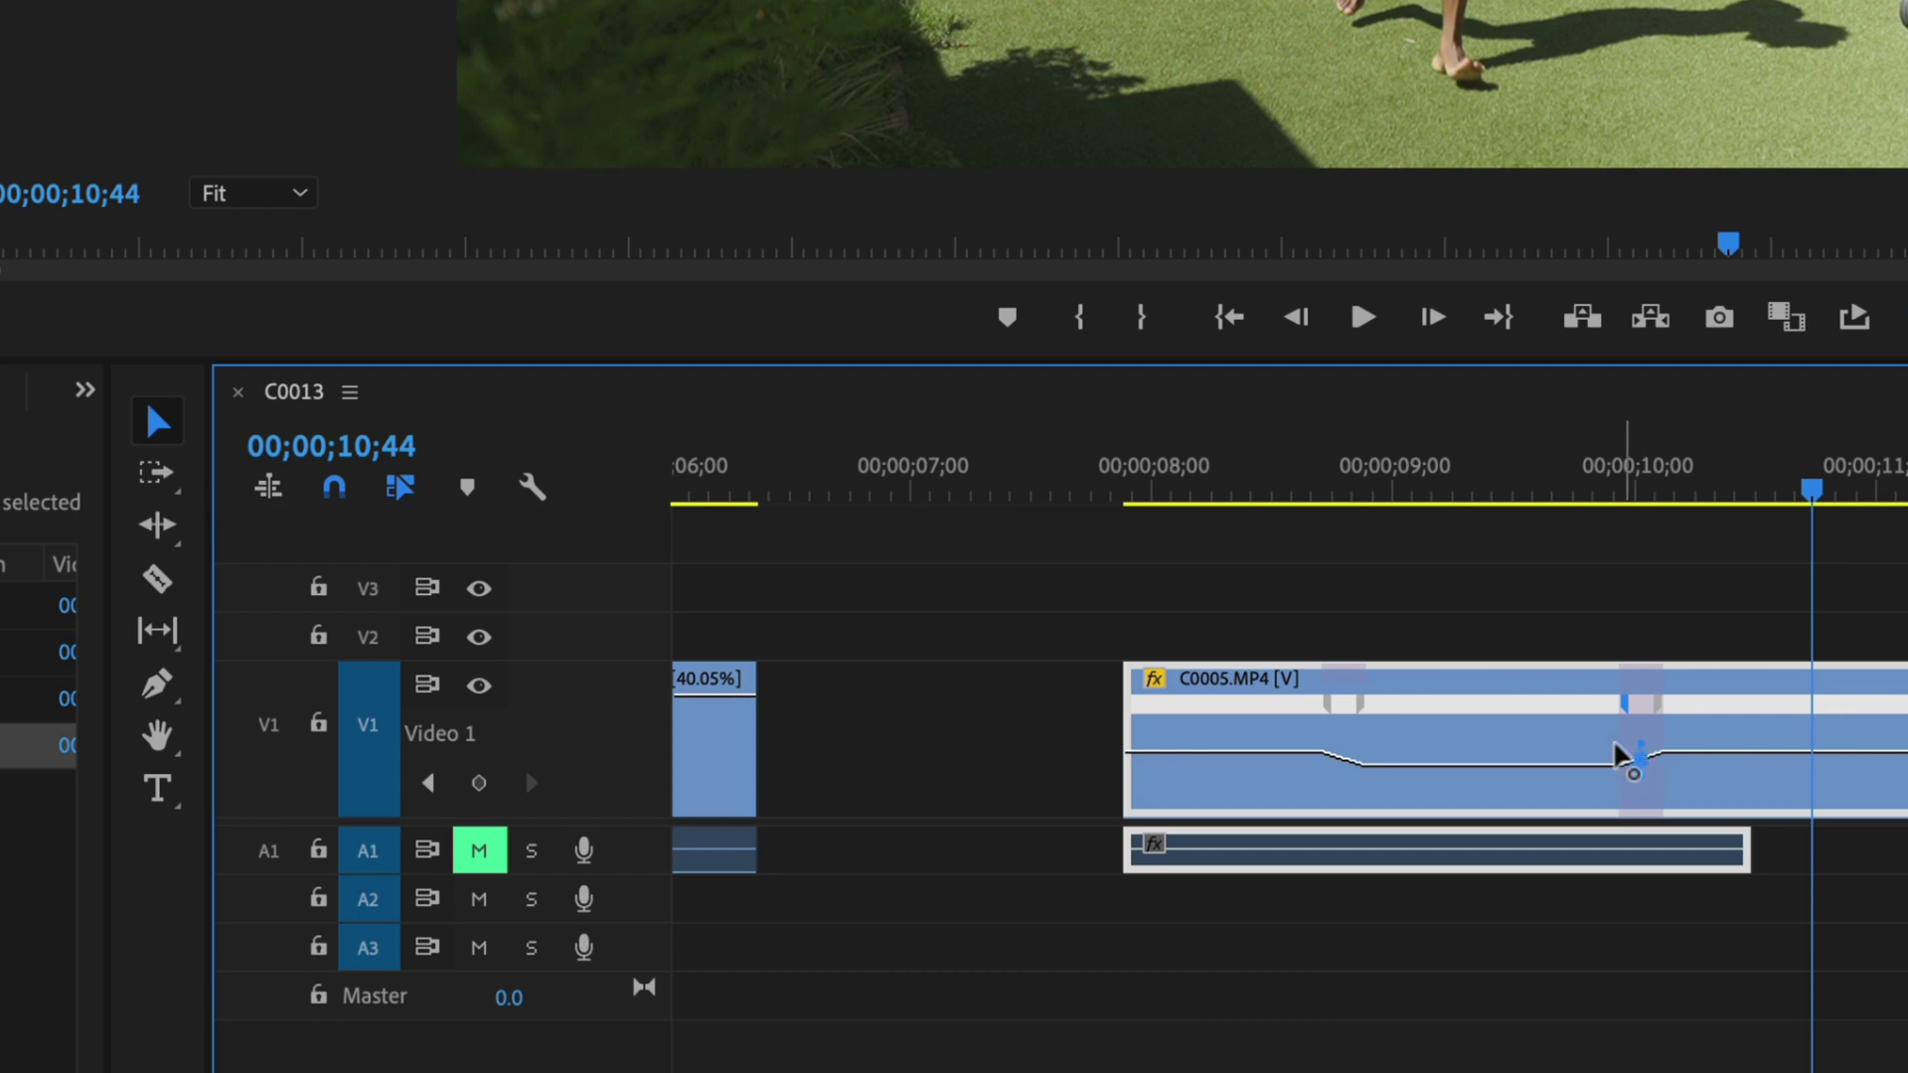
# Increase the Video 1 track height and smooth both speed ramps on C0005.MP4 into curves with their Bezier handles
pyautogui.moveTo(617, 662); pyautogui.dragTo(617, 564)
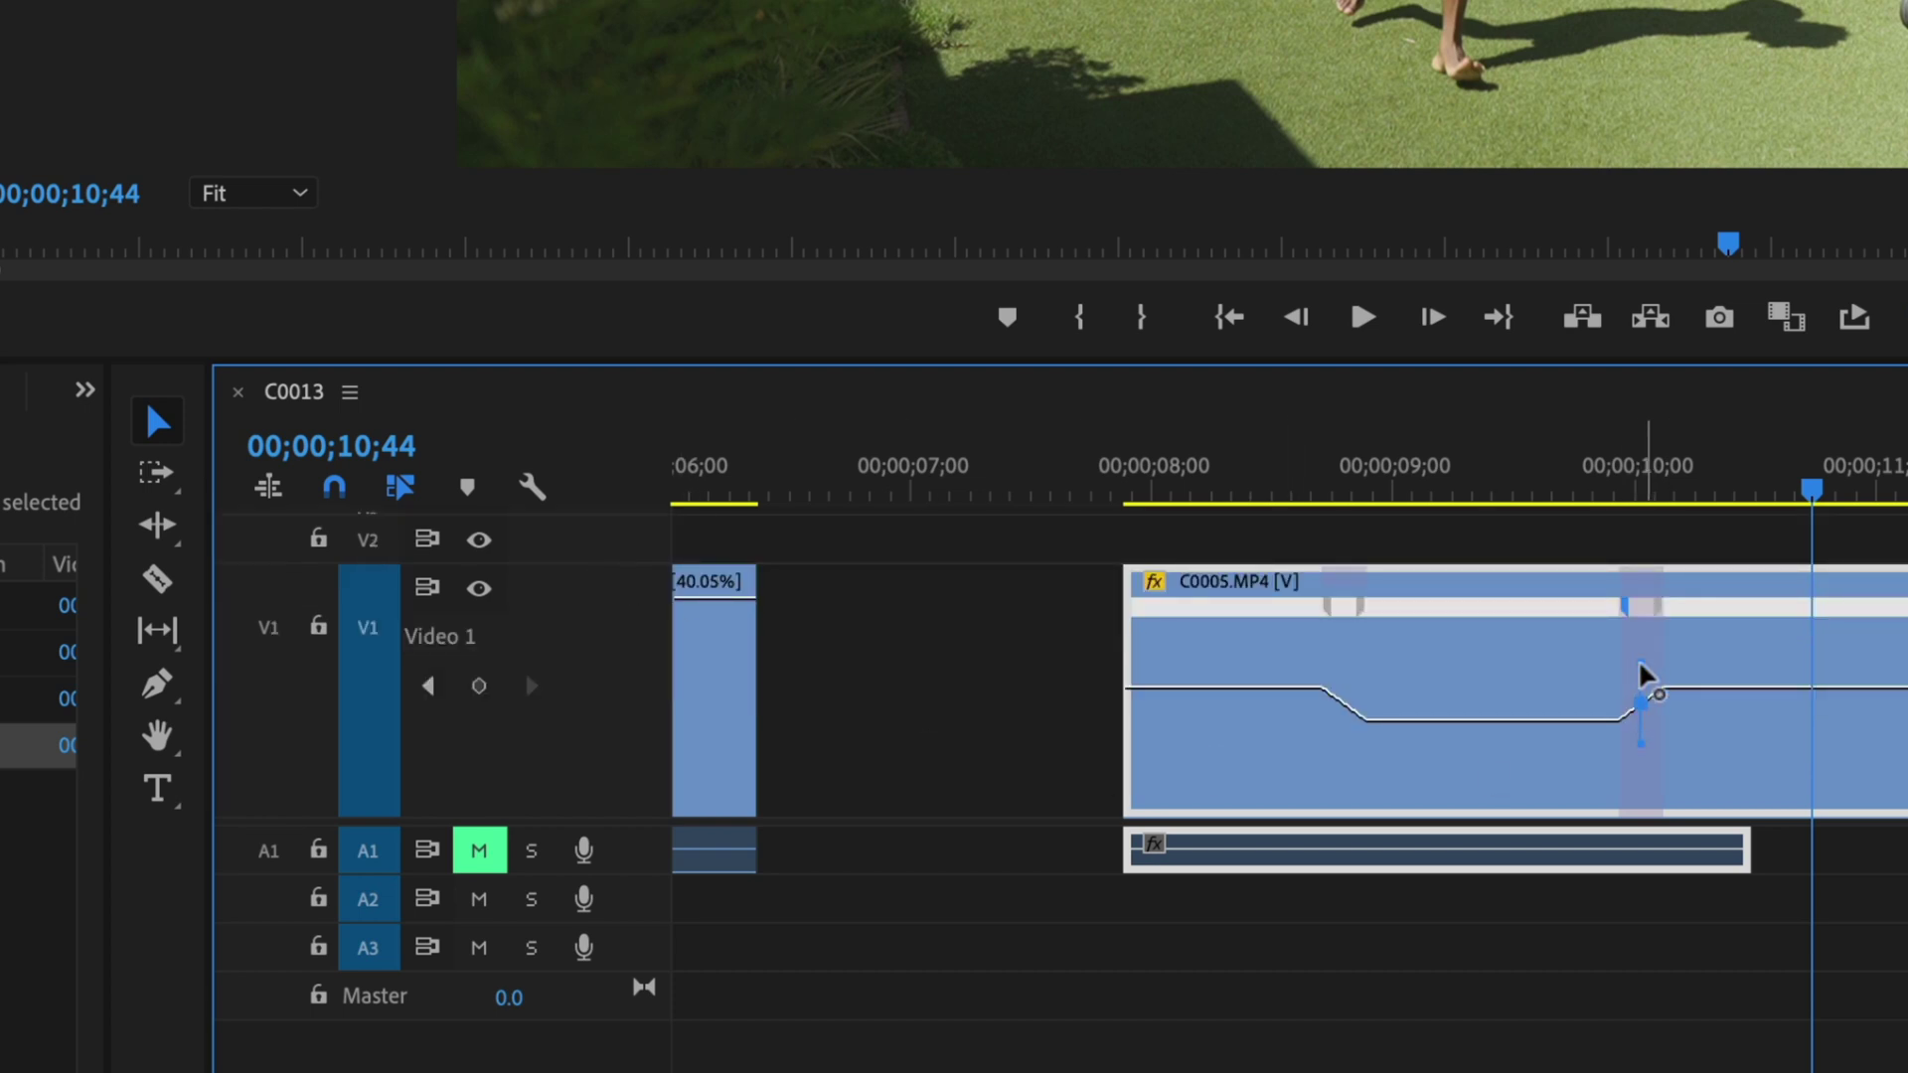
pyautogui.moveTo(1640, 661); pyautogui.dragTo(1664, 670)
pyautogui.click(1336, 690)
pyautogui.moveTo(1347, 674); pyautogui.dragTo(1319, 676)
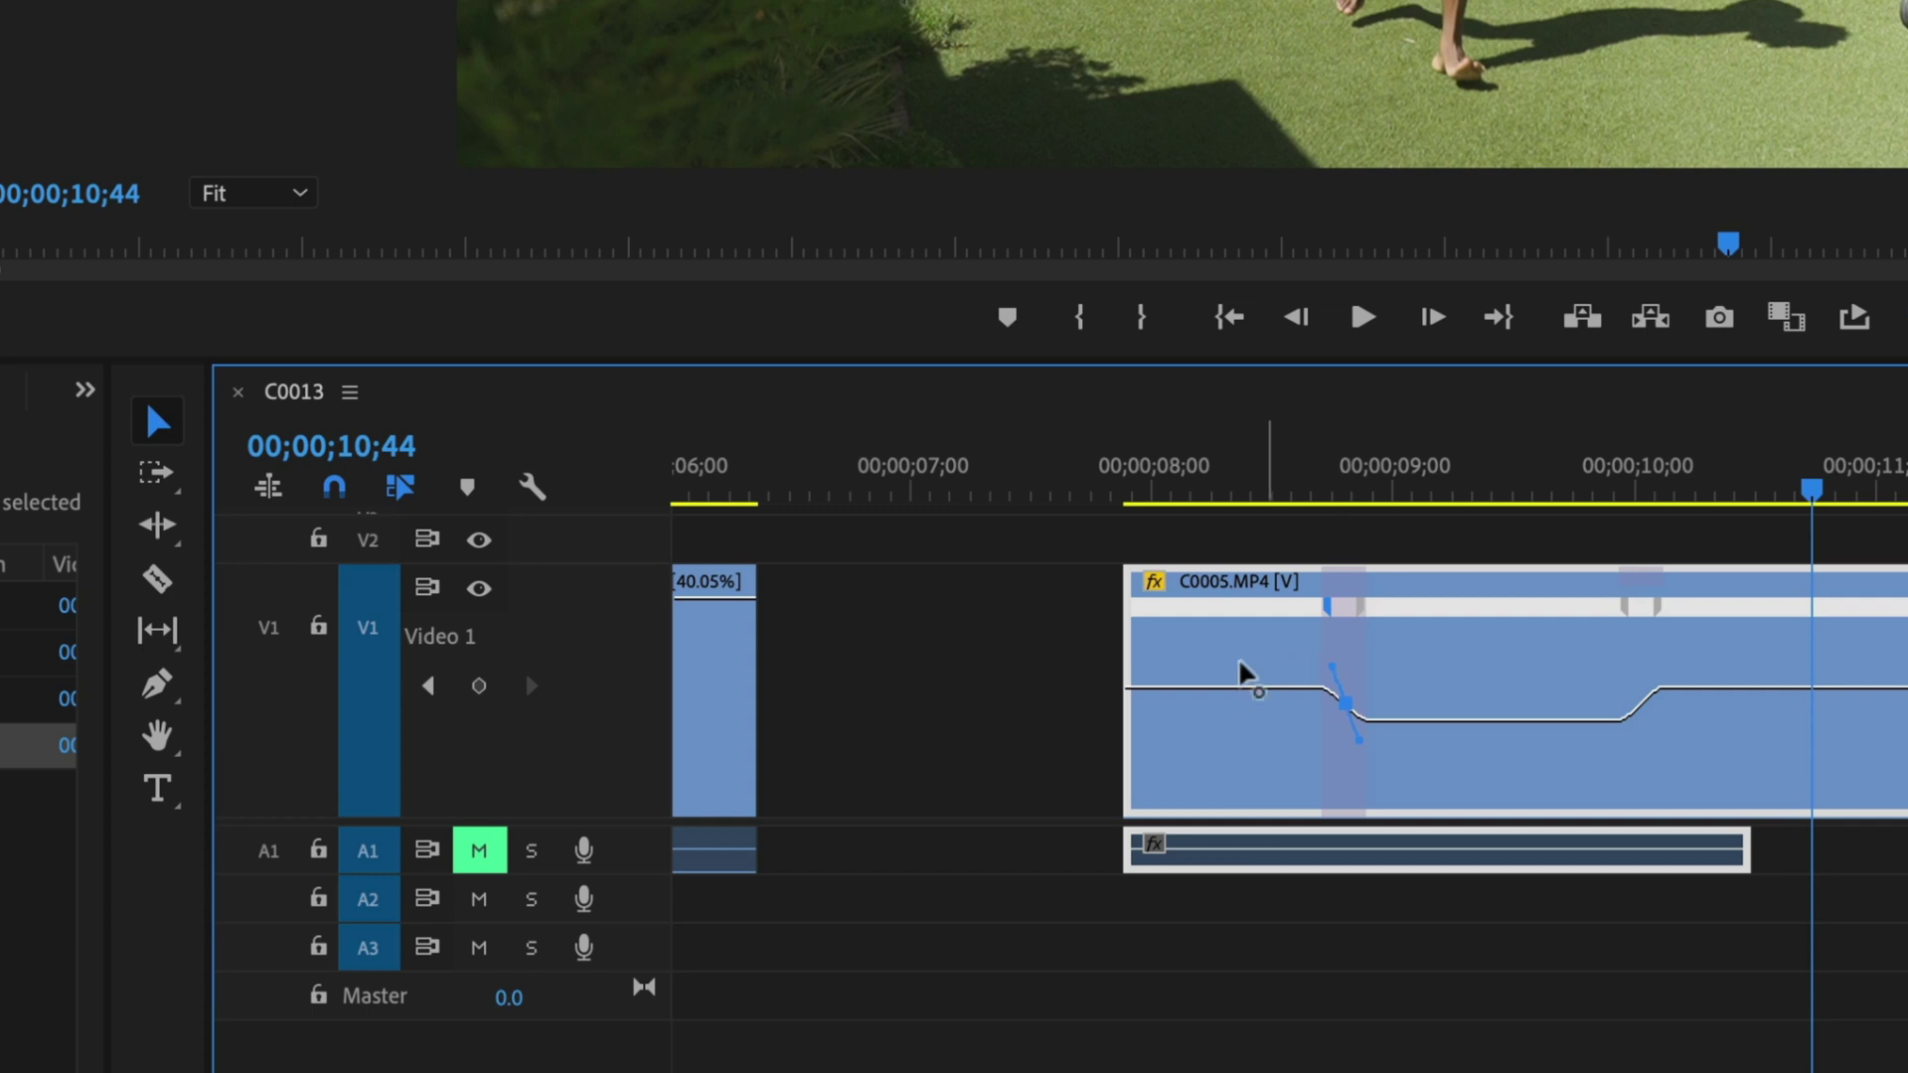
# Play back C0005.MP4 from its start to check the smoothed speed ramps
pyautogui.click(1127, 492)
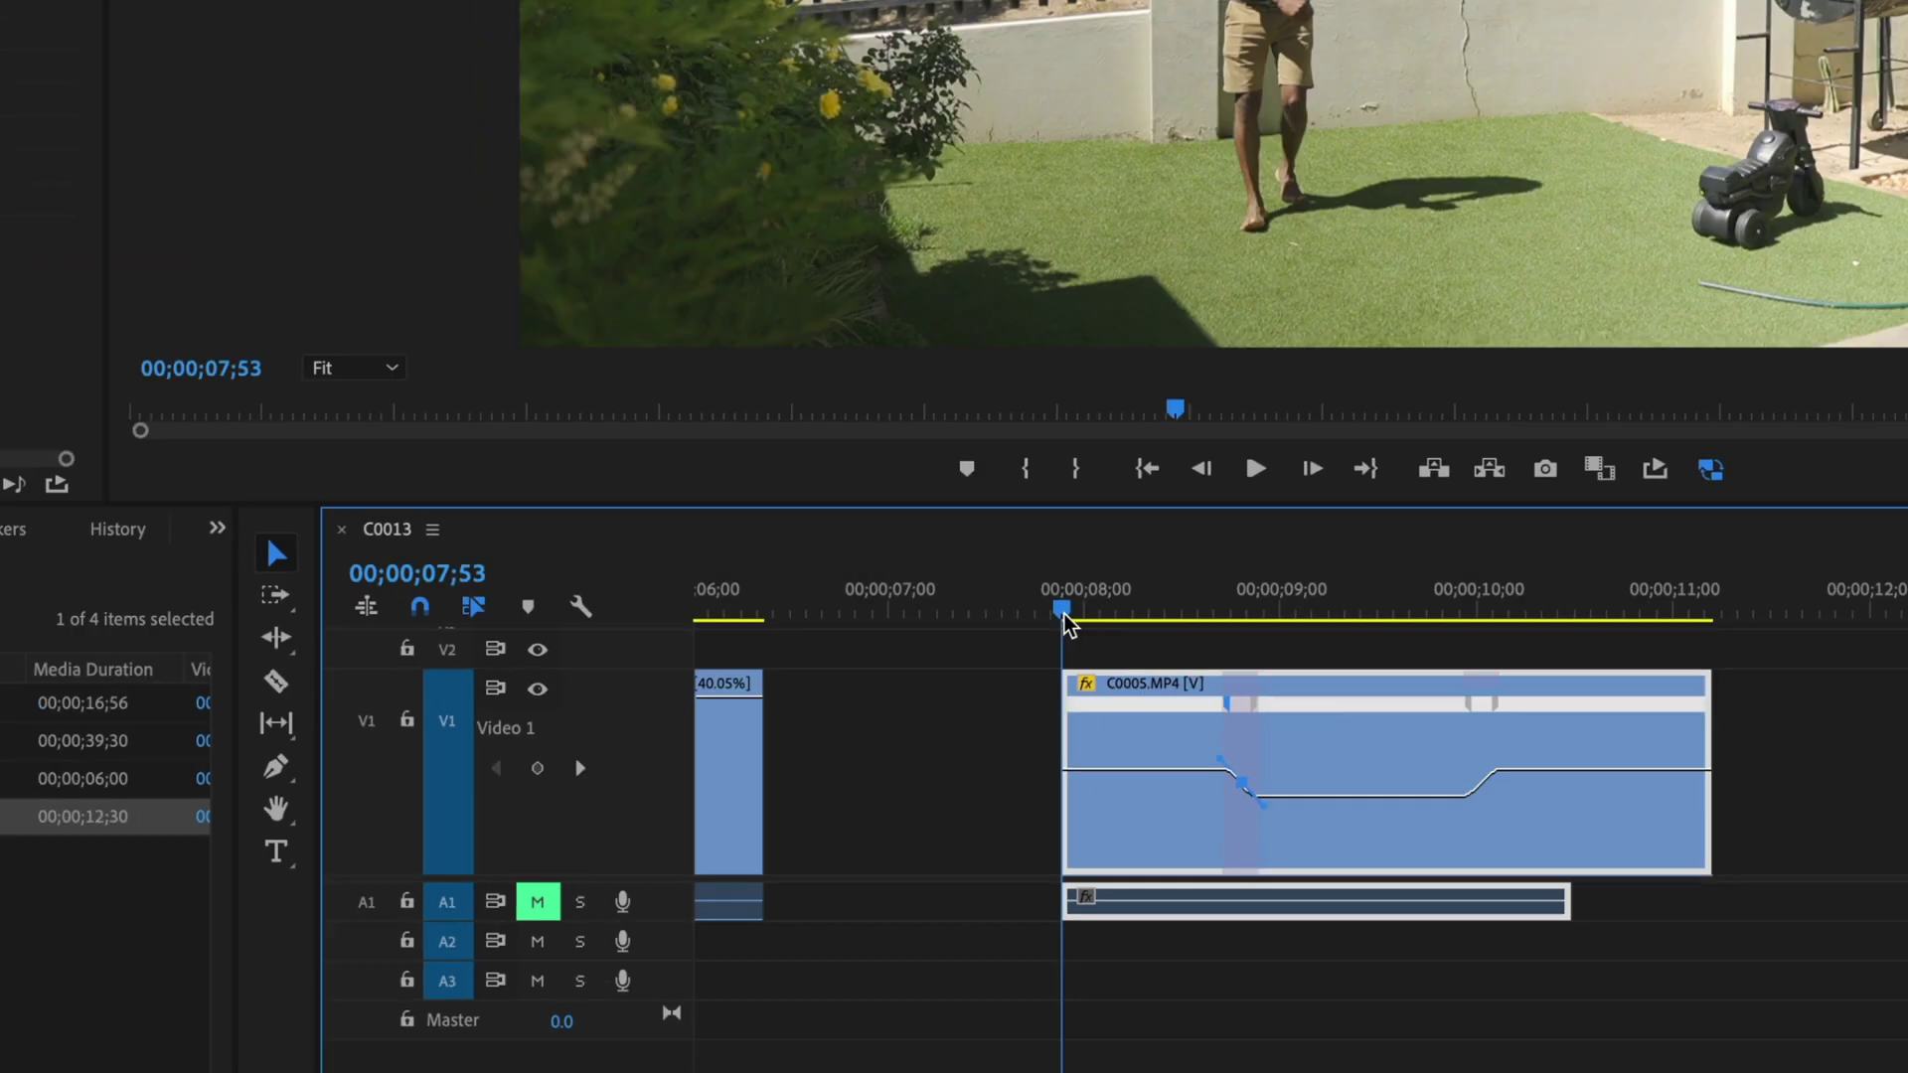
pyautogui.press('space')
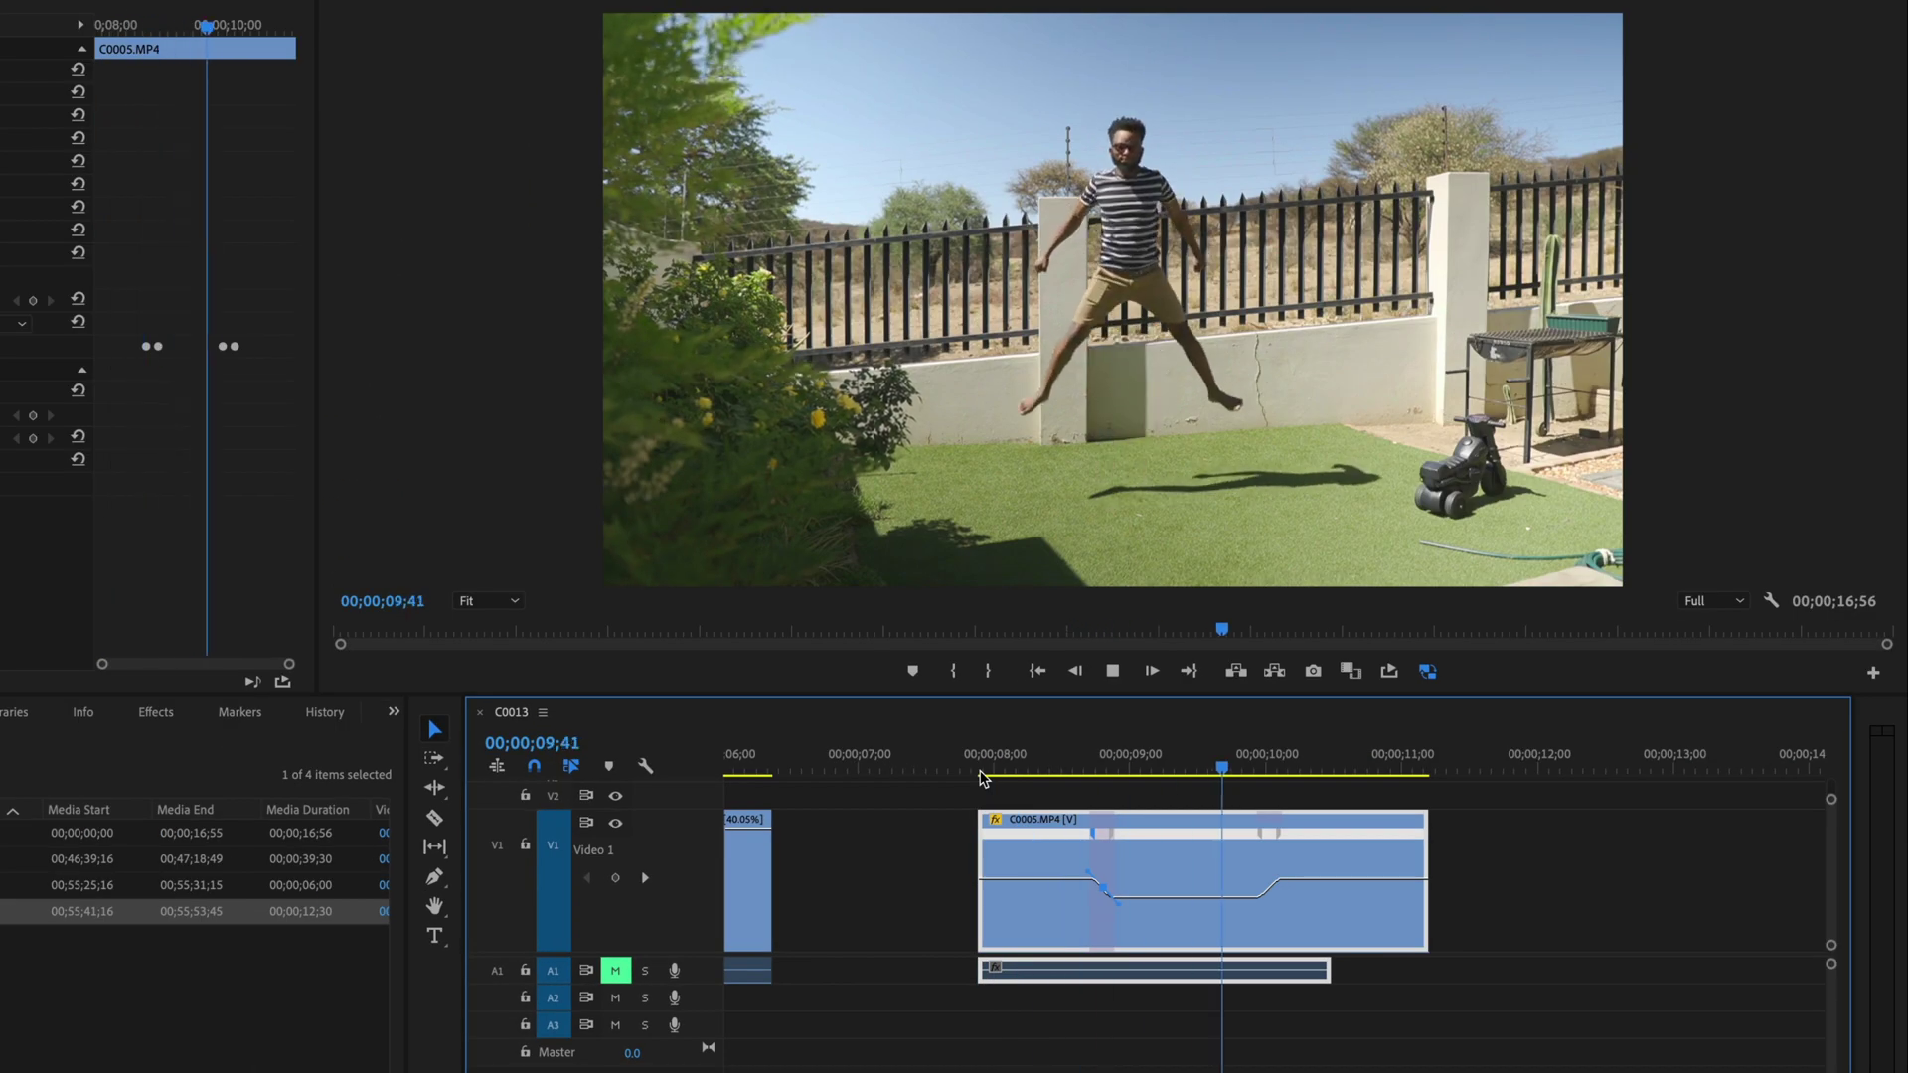
pyautogui.press('space')
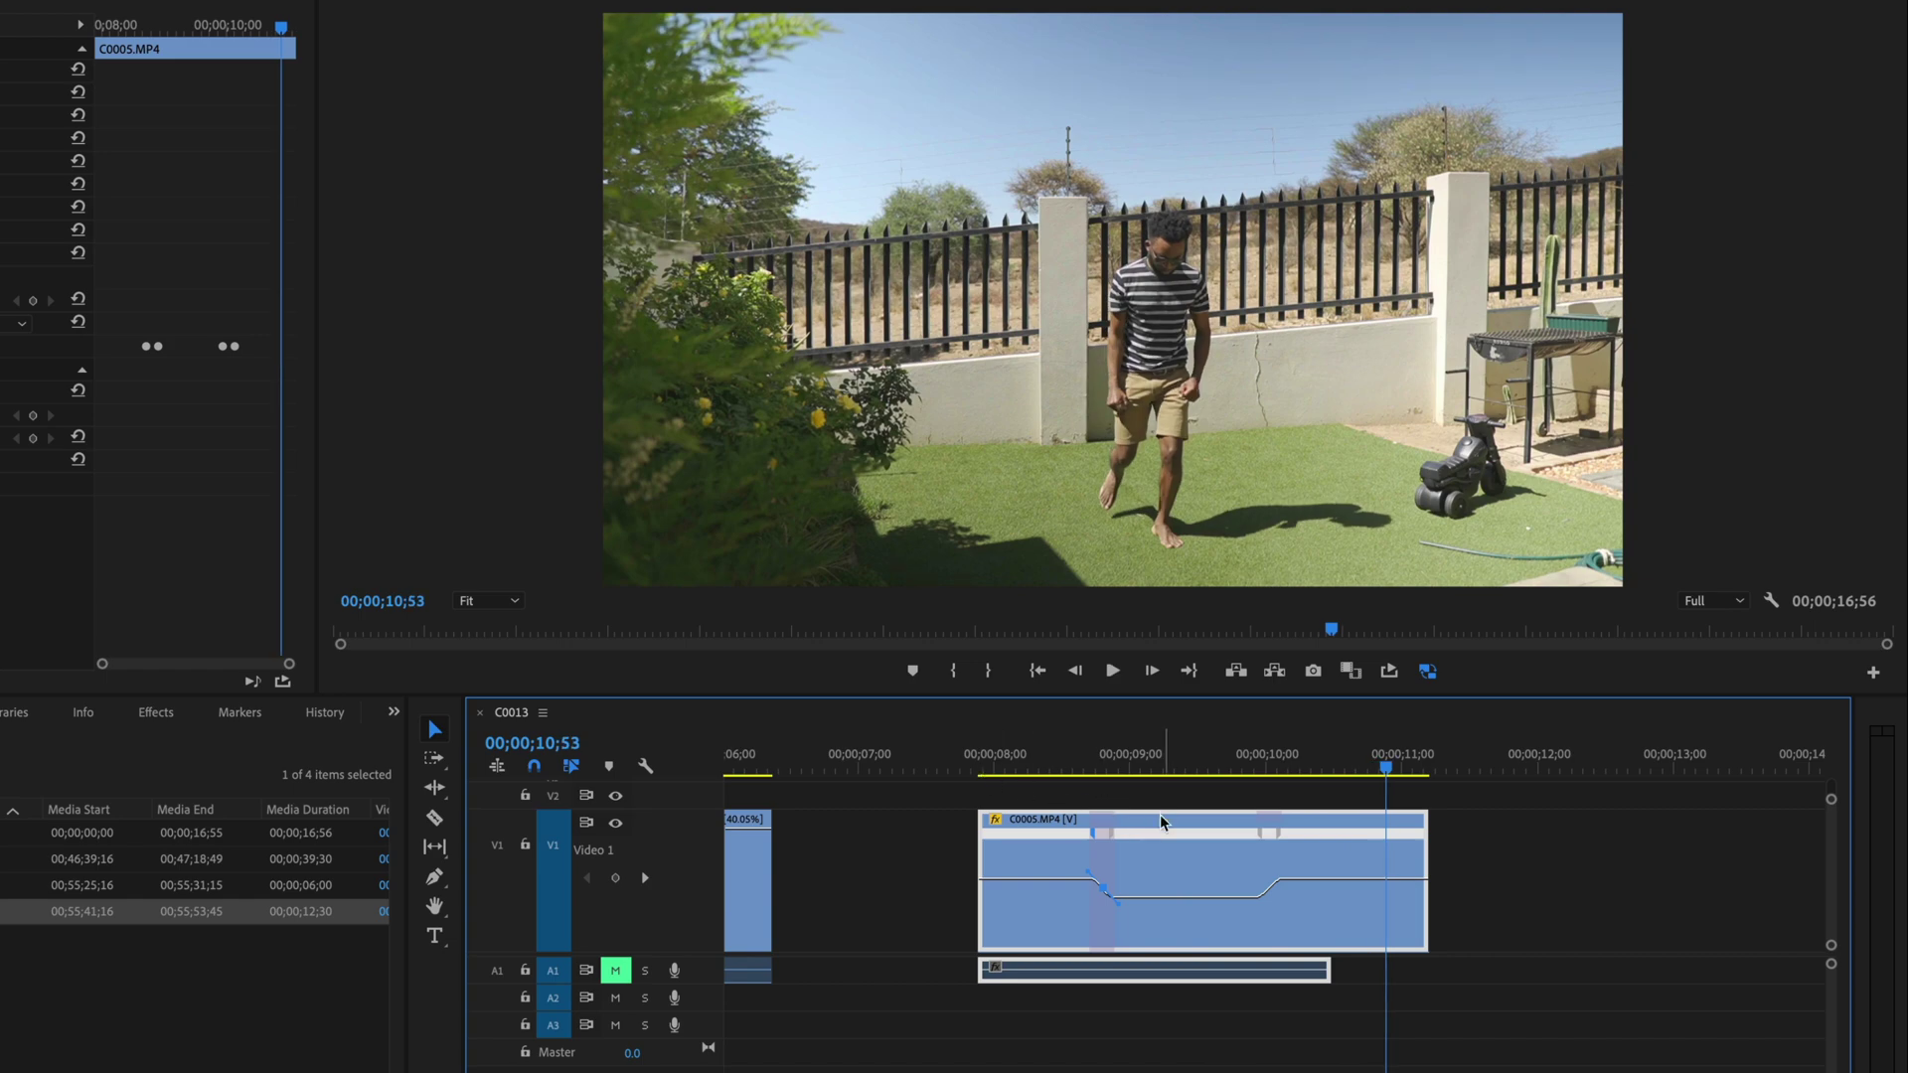